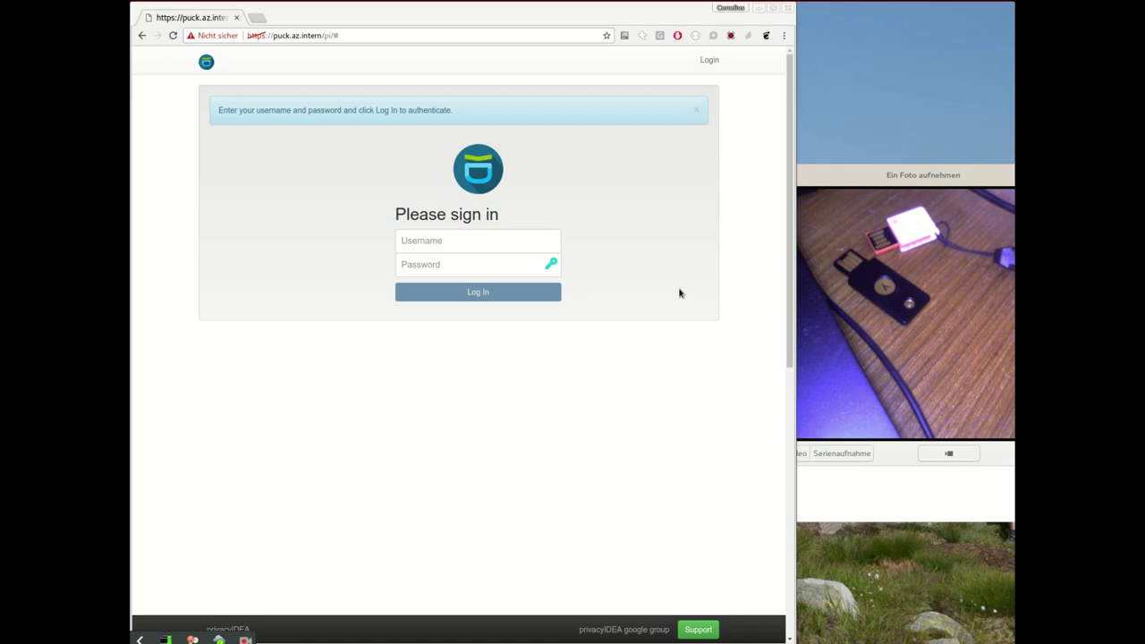
Step: Log in to privacyIDEA with the administrator's username and password
click(476, 244)
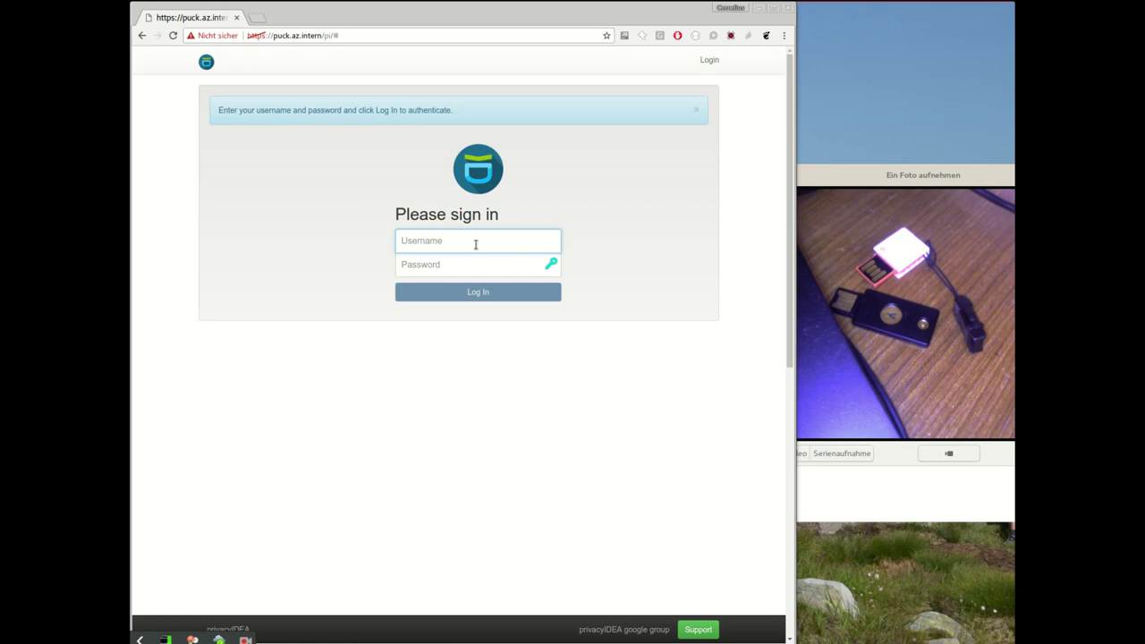
text(super)
key(Tab)
text(test)
key(Return)
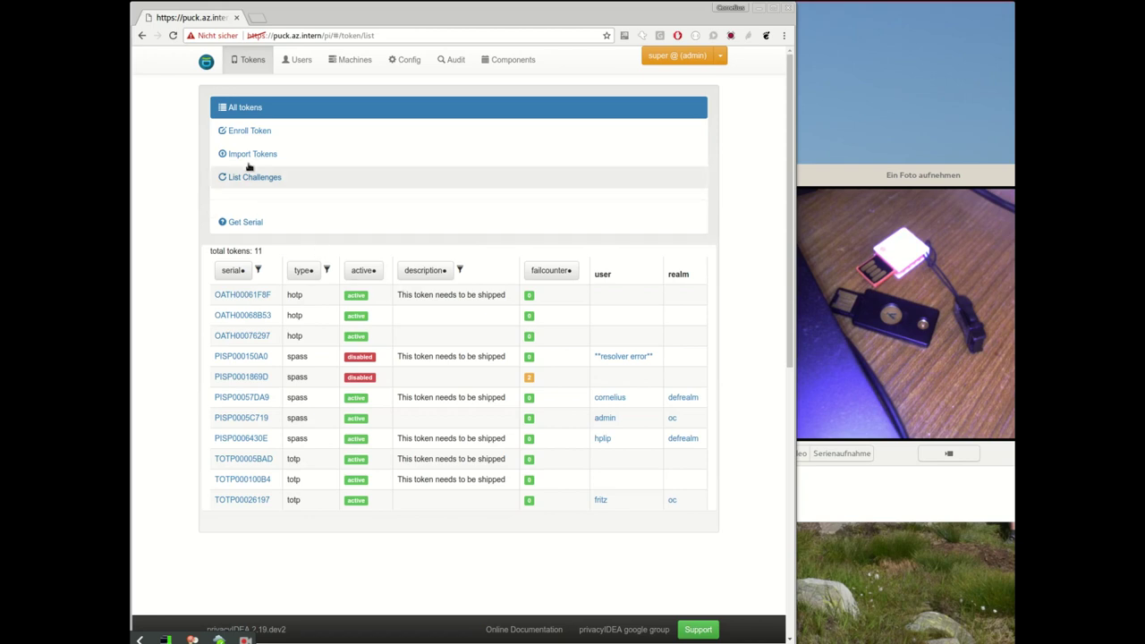
Step: Enroll the Yubico key as a U2F token, which becomes U2F000055B3
click(250, 131)
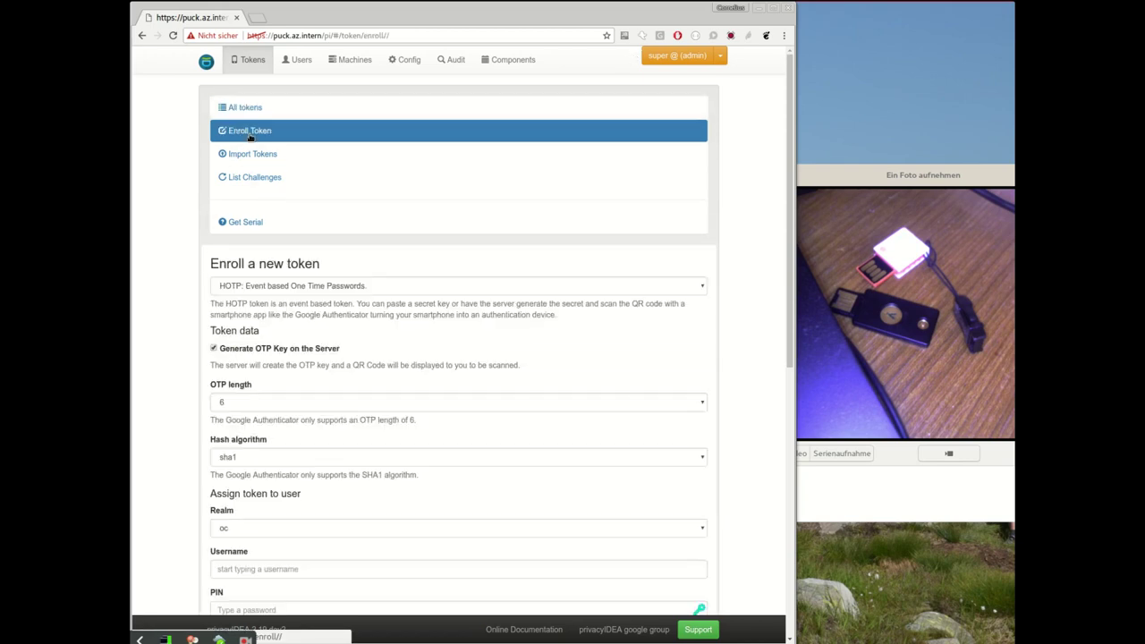
click(285, 287)
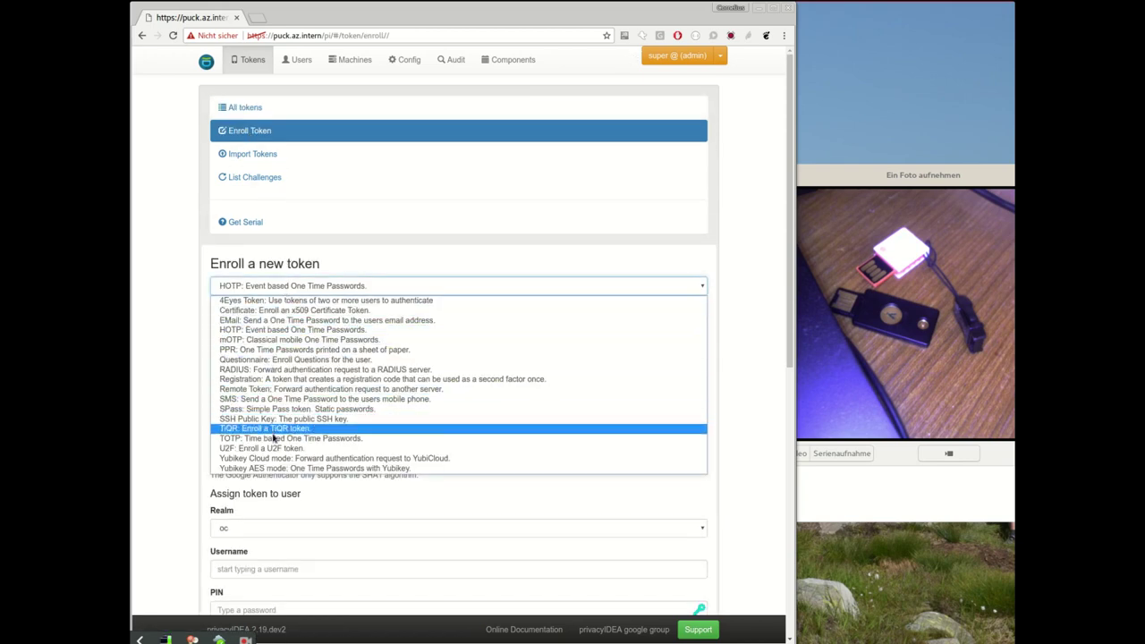
click(278, 451)
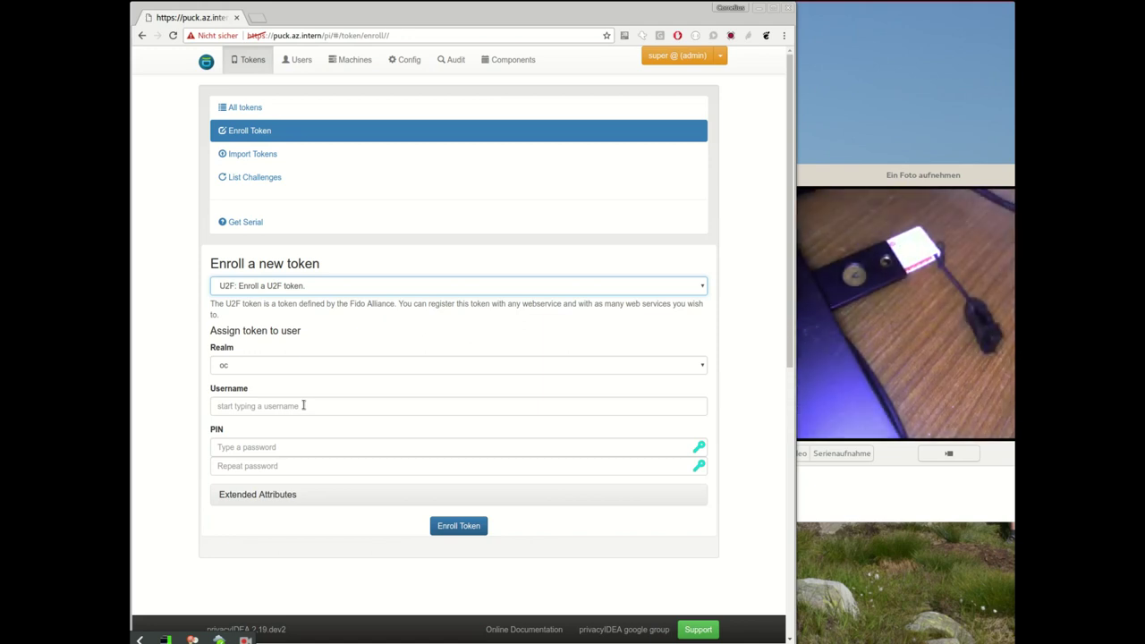
click(283, 291)
click(282, 292)
click(458, 527)
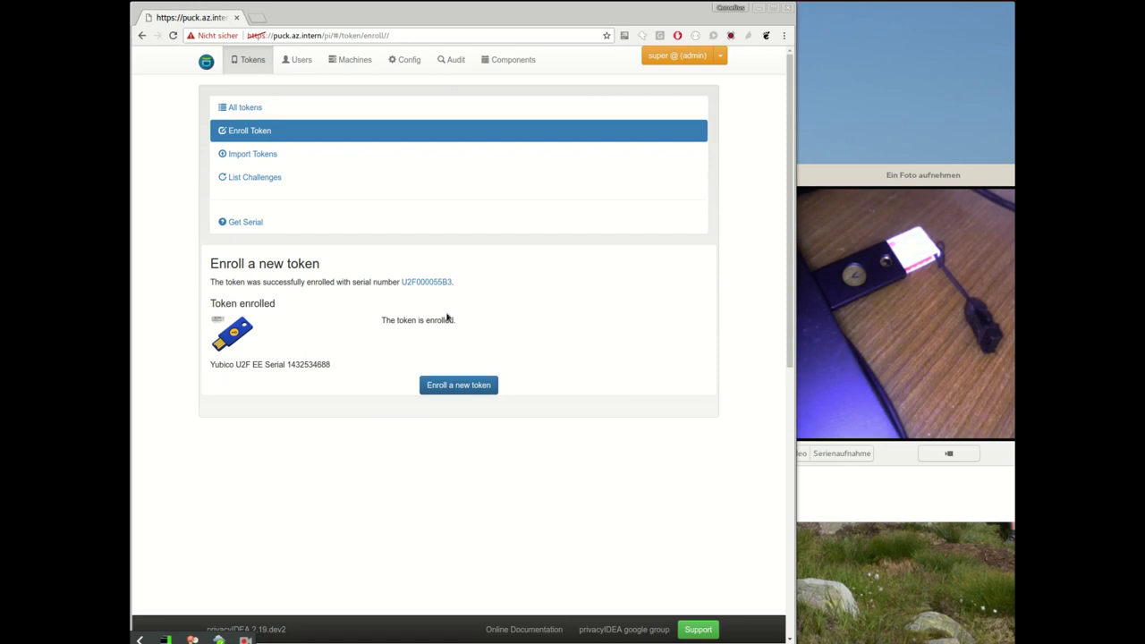
click(438, 282)
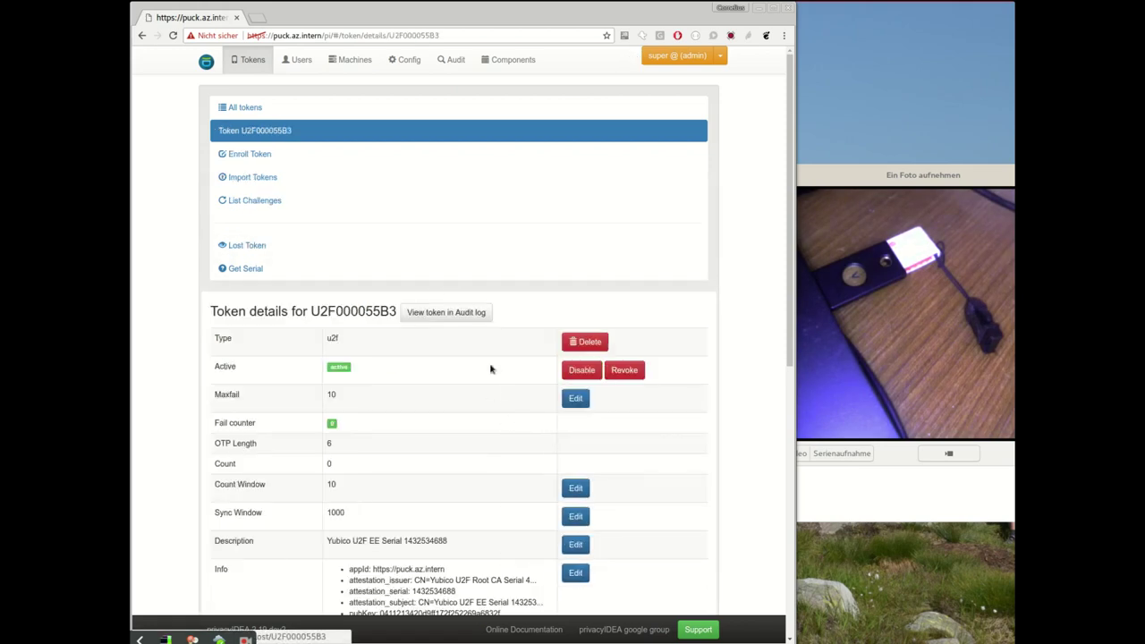
scroll(469, 338, down, 2)
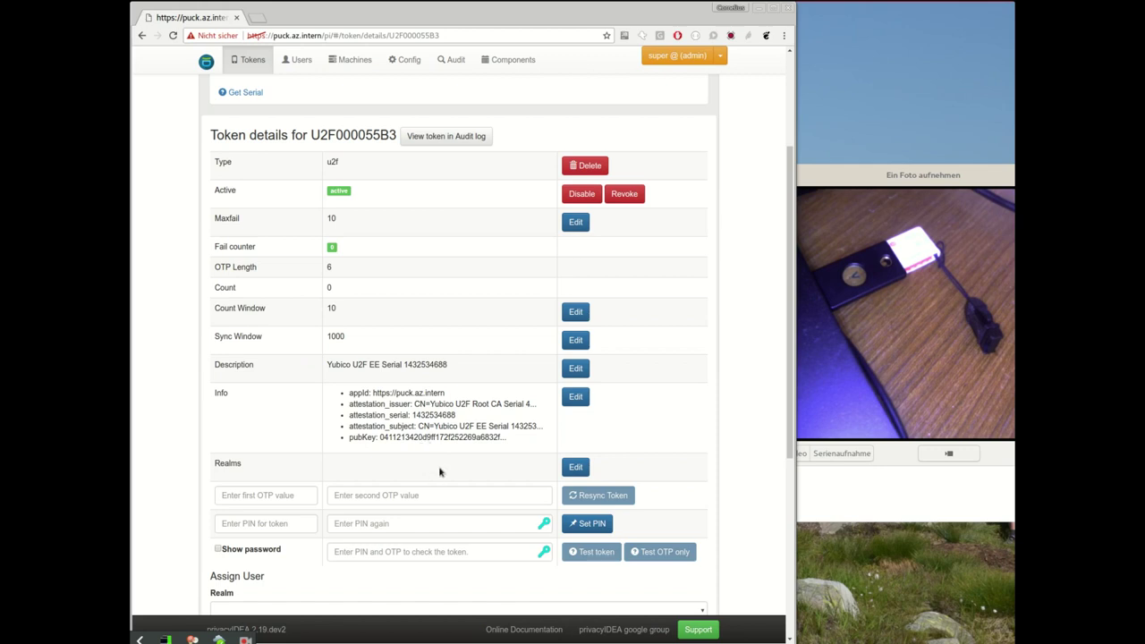
drag(430, 403, 528, 404)
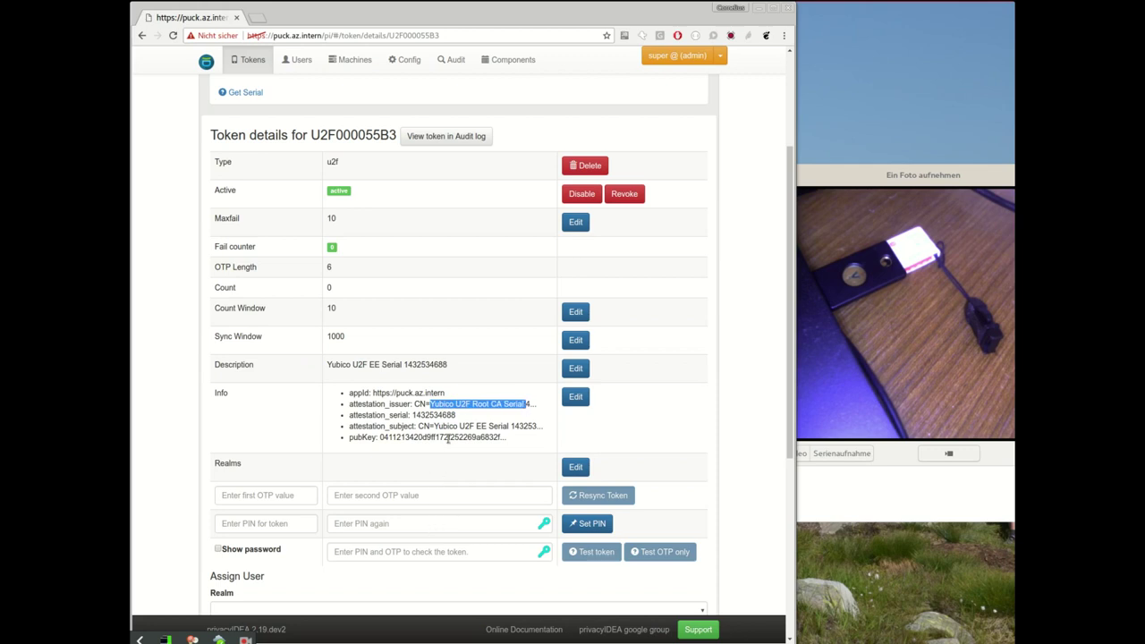
drag(433, 426, 536, 427)
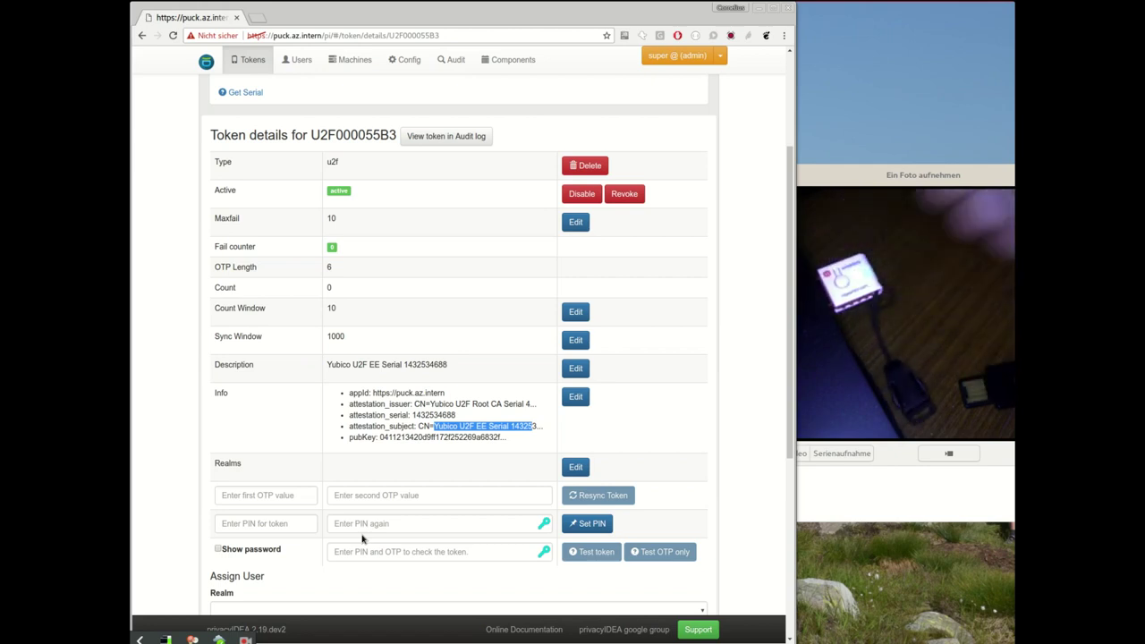
Step: Enroll another U2F token, registering the U2F Security Key as U2F00011EA5
scroll(323, 296, up, 2)
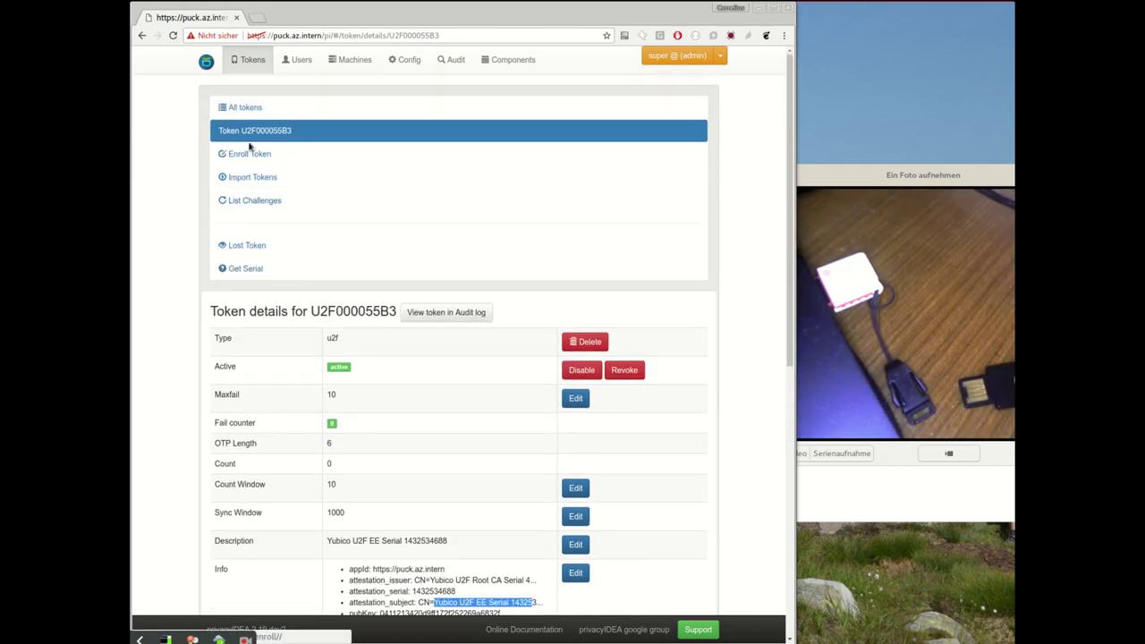
click(237, 136)
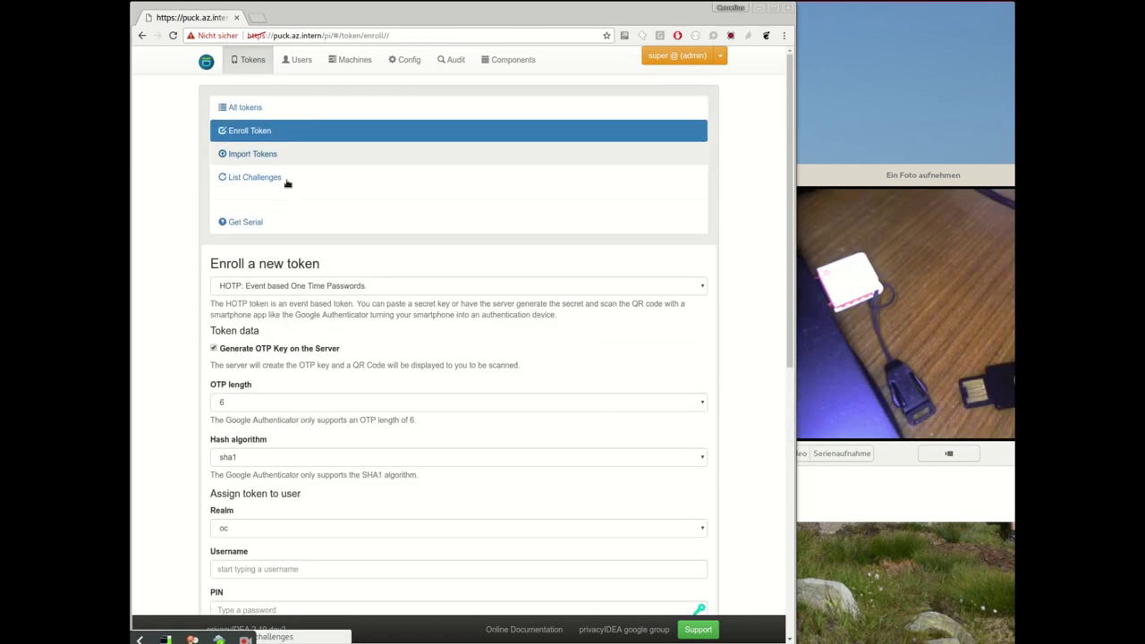
click(258, 286)
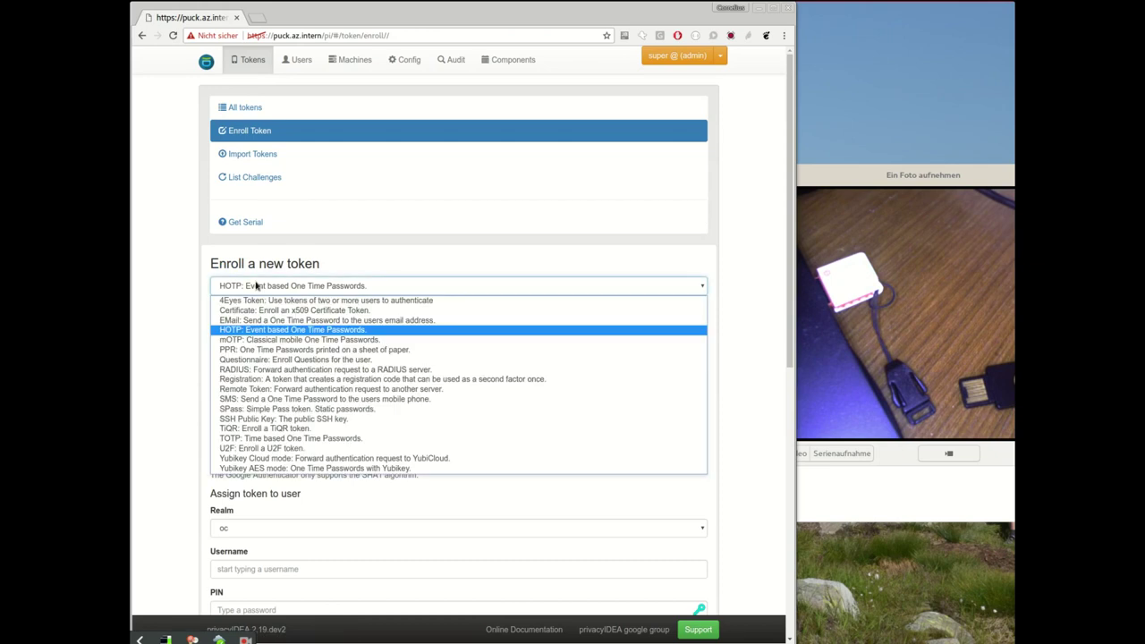
click(259, 448)
click(464, 526)
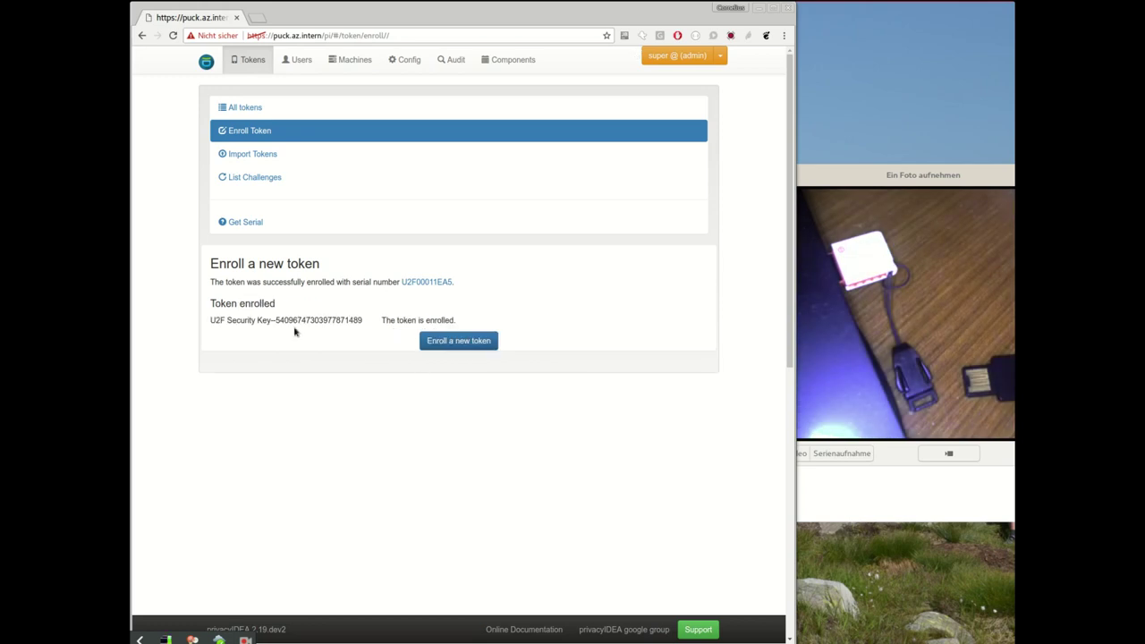
Step: Show token U2F00011EA5's details and highlight 'Security' in its FT FIDO 0100 attestation subject
click(439, 284)
scroll(425, 409, down, 1)
scroll(425, 409, down, 3)
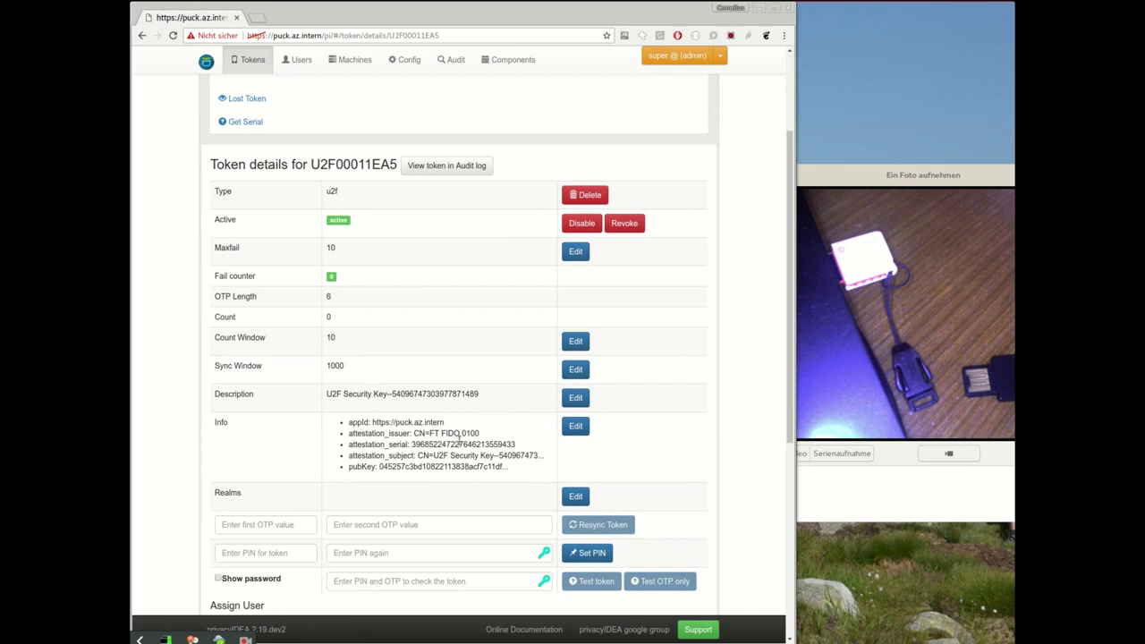
double_click(464, 455)
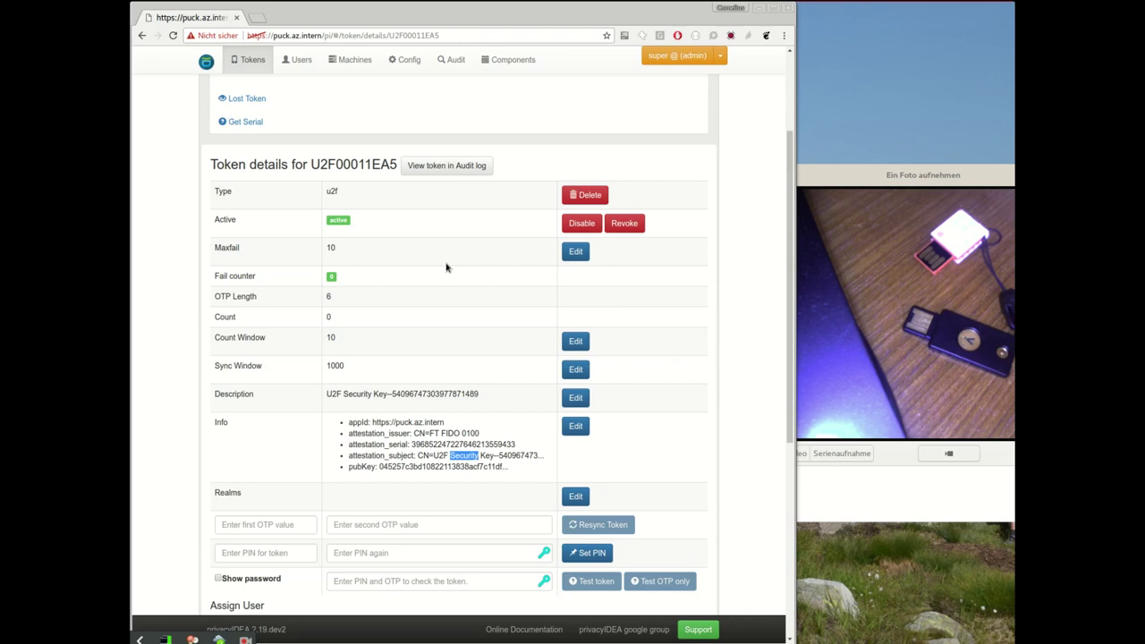
scroll(447, 266, up, 3)
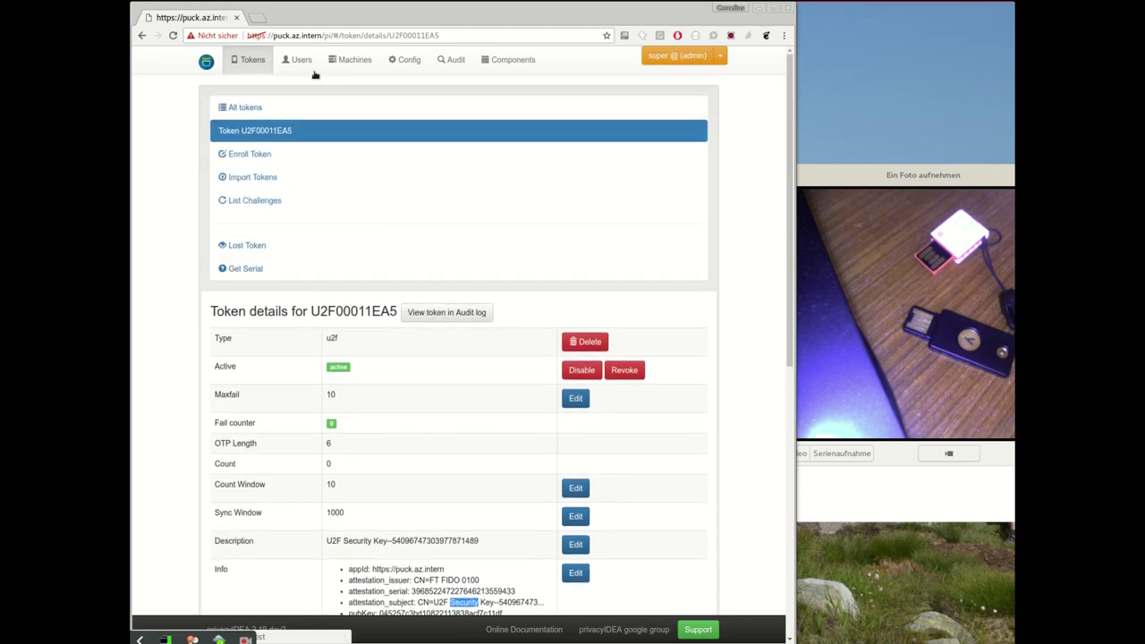
Step: Open the u2f_enrollment policy from the Config policy list
click(407, 63)
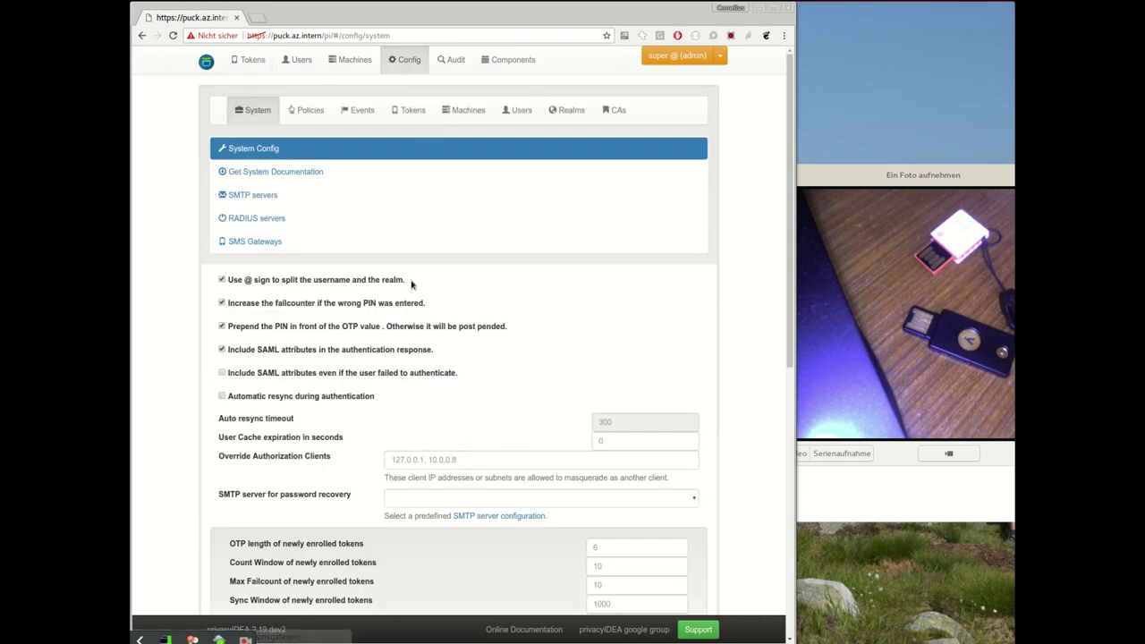
click(311, 110)
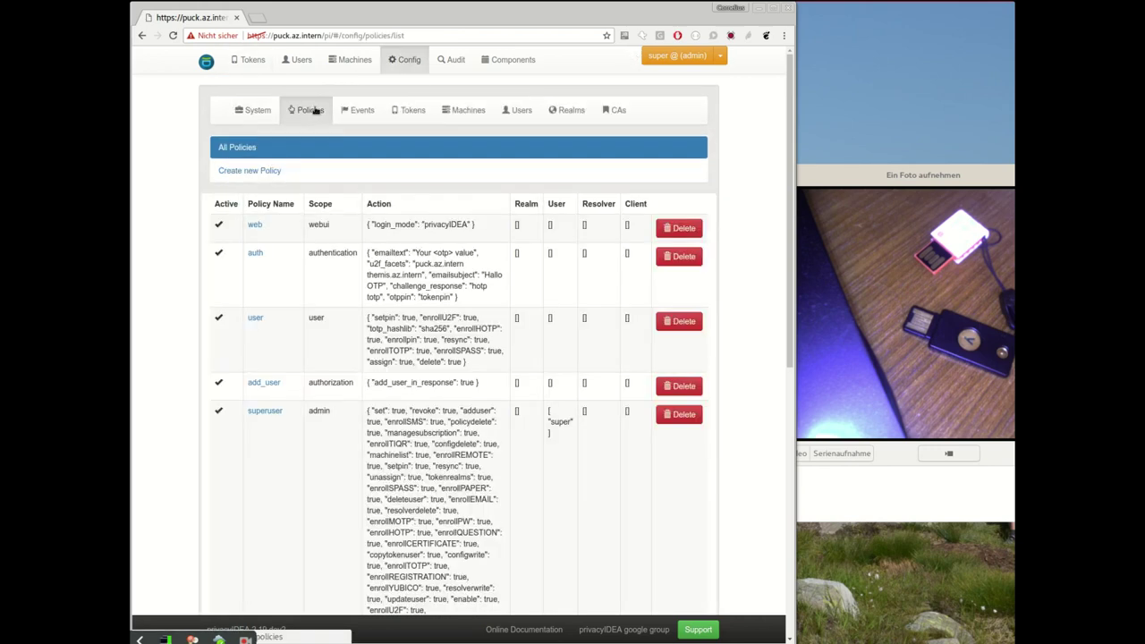
scroll(323, 255, down, 6)
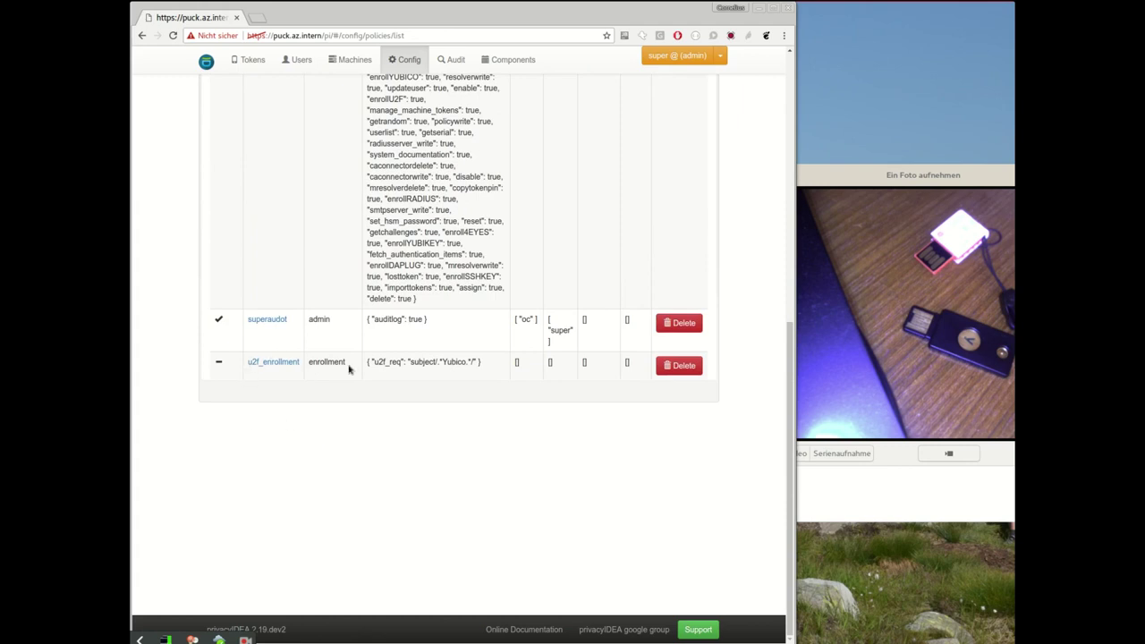
click(289, 364)
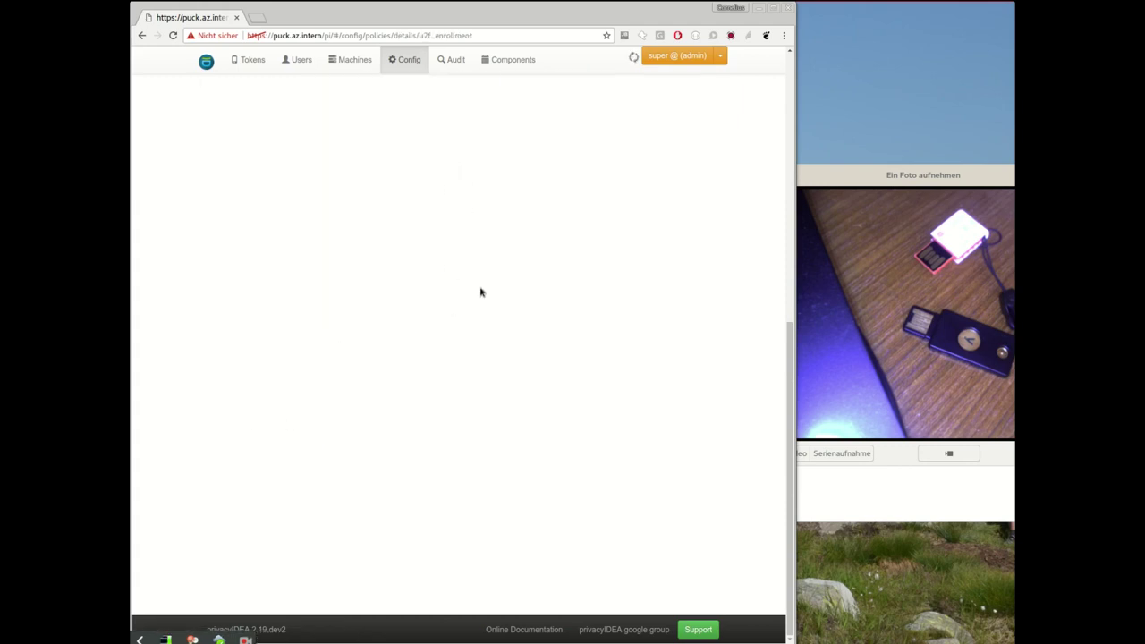
Step: Expand the miscellaneous actions and inspect the u2f_req pattern subject/.*Yubico.*/
scroll(466, 230, up, 3)
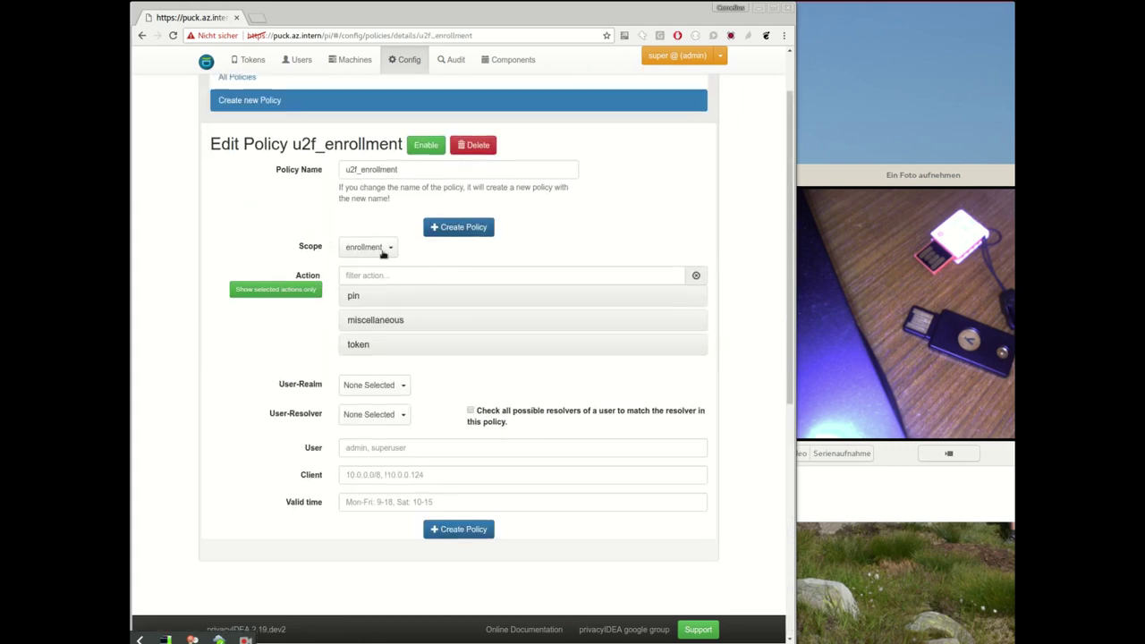
click(374, 320)
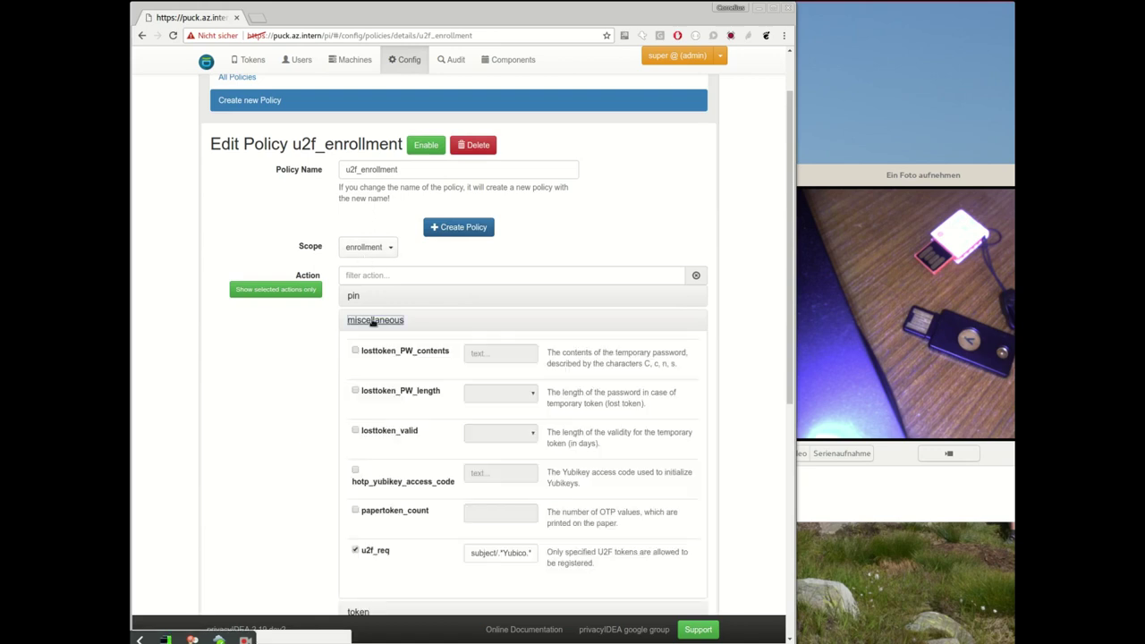
scroll(294, 443, down, 2)
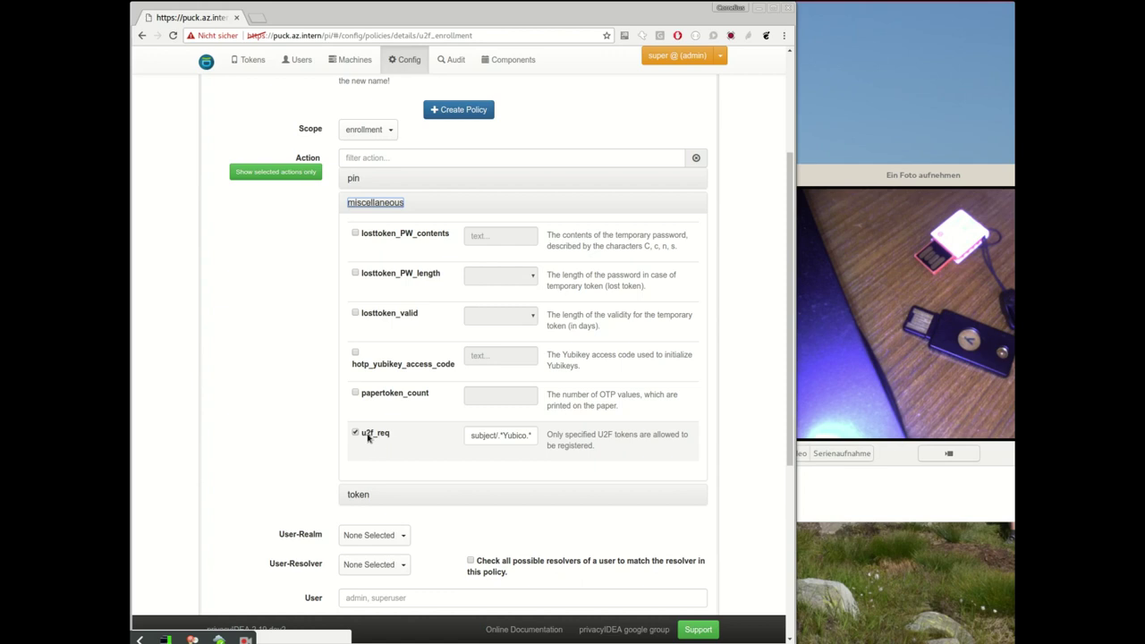
click(484, 436)
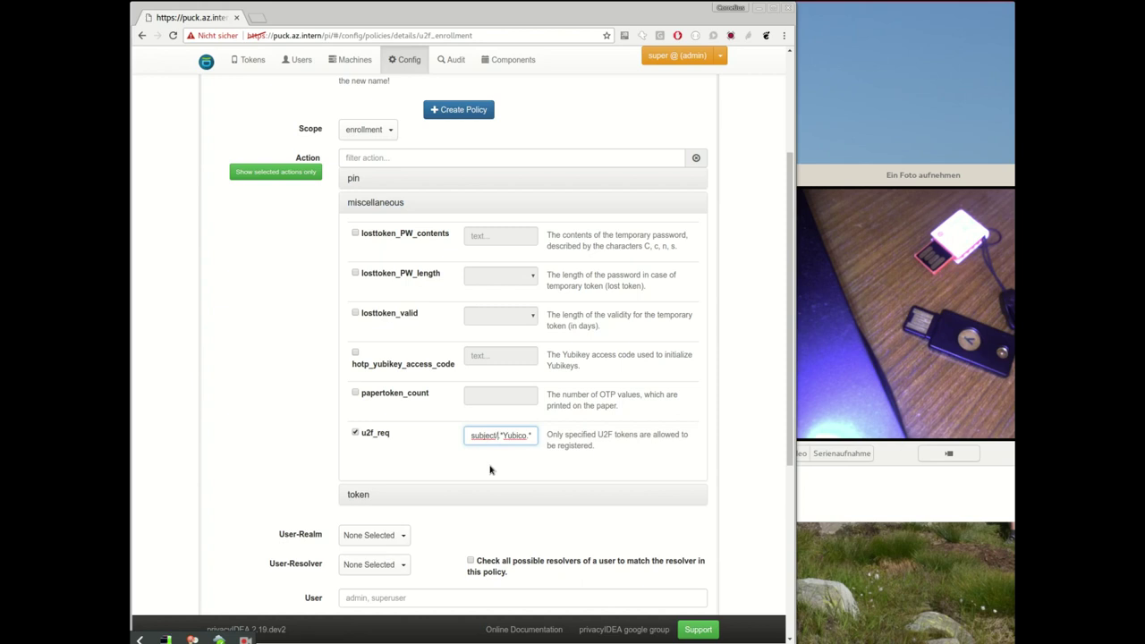
key(End)
scroll(360, 136, up, 2)
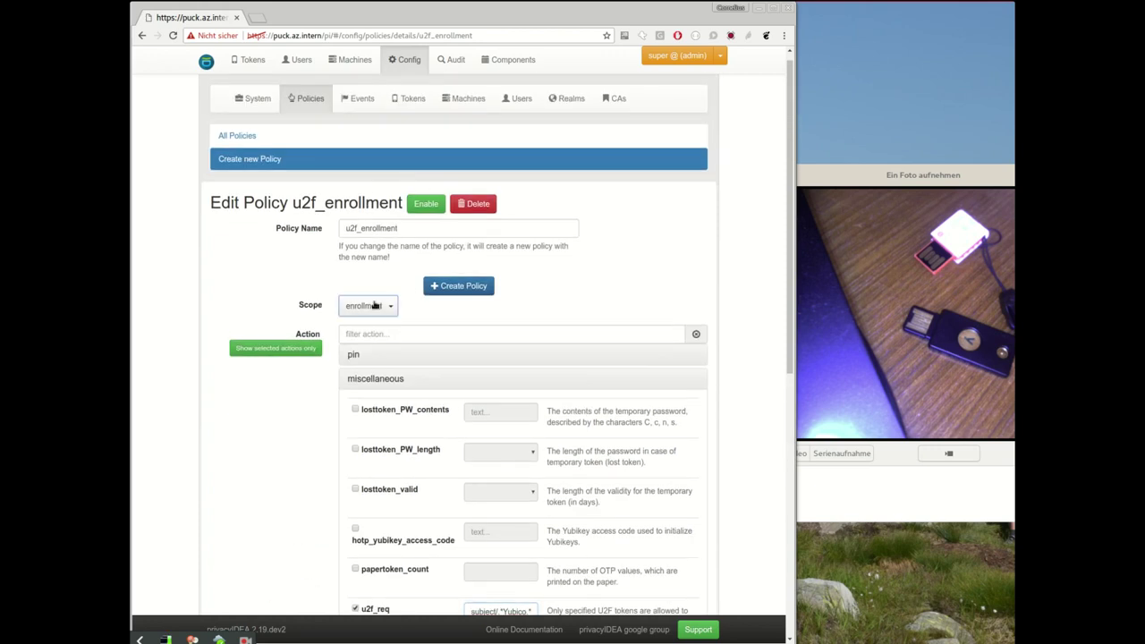
Step: Switch the u2f_enrollment policy scope to authentication and scroll through its actions
click(367, 305)
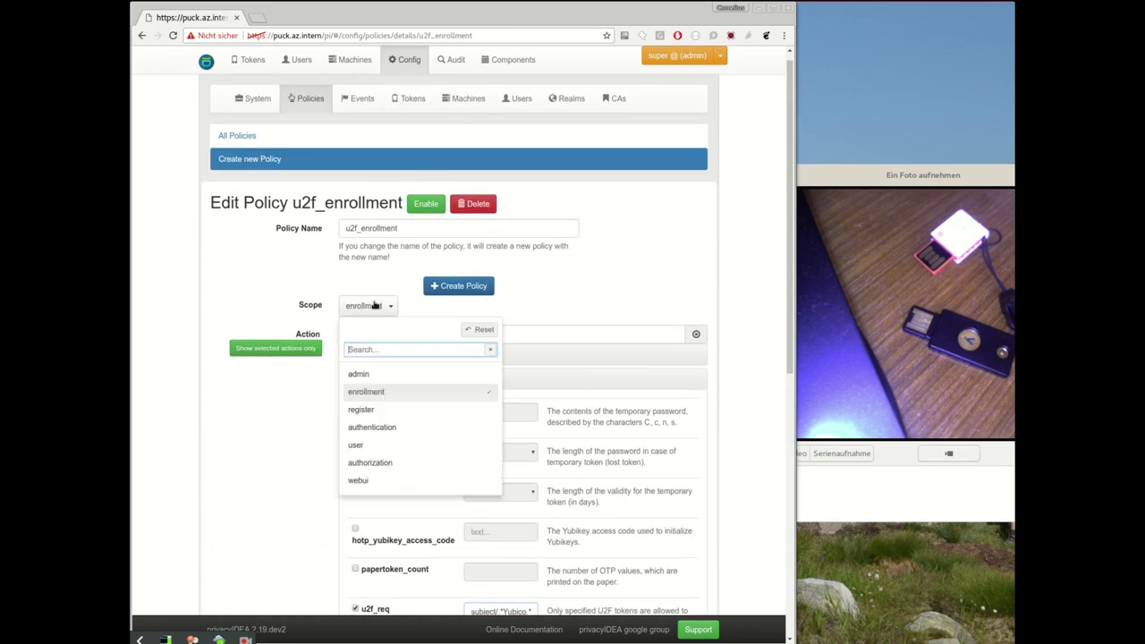
click(381, 429)
scroll(365, 435, down, 2)
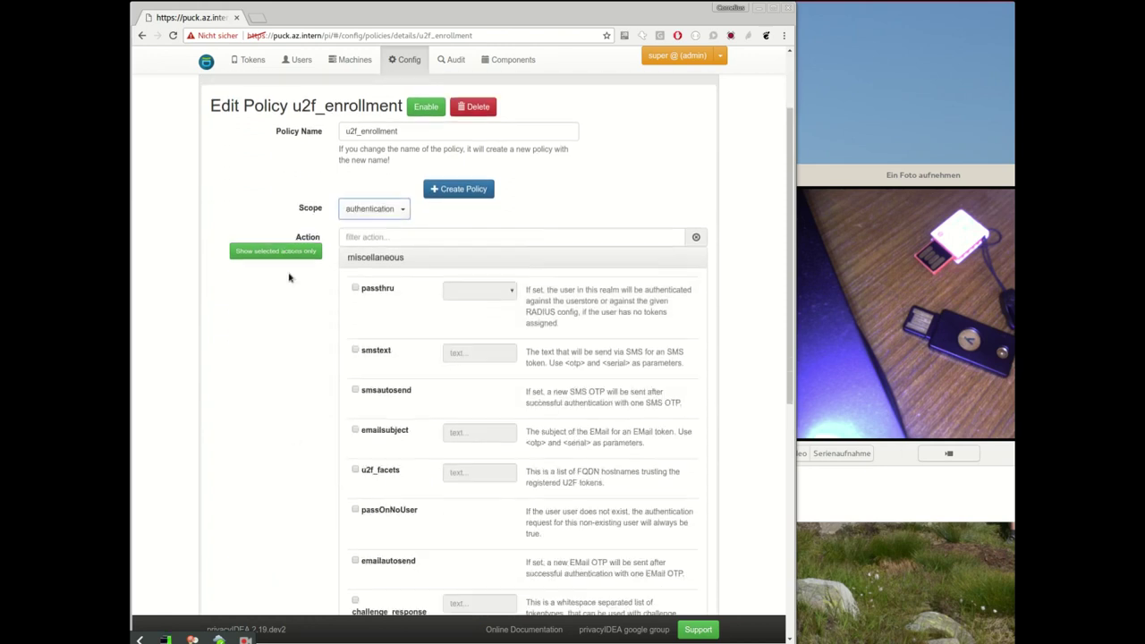
scroll(393, 251, down, 4)
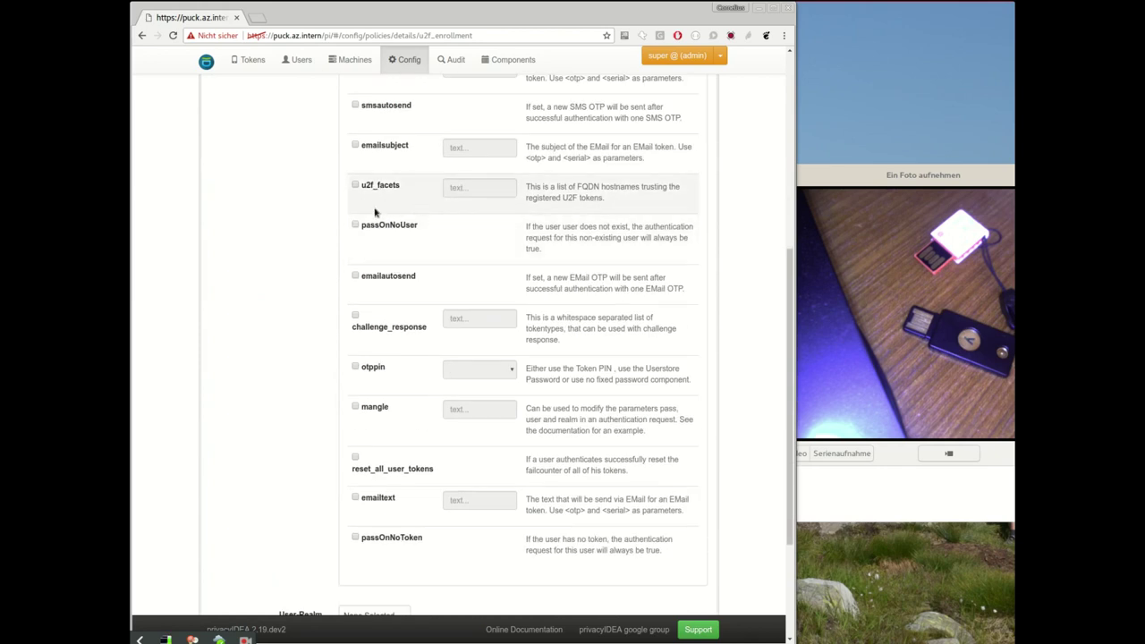
scroll(385, 208, down, 3)
scroll(396, 187, up, 10)
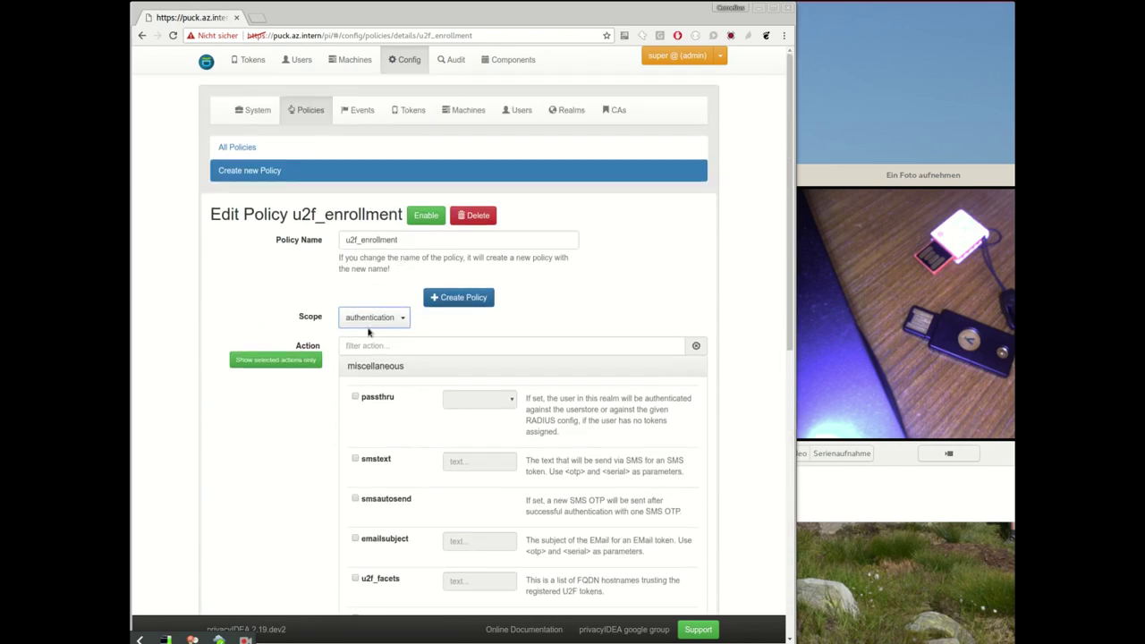
Step: Set the scope to authorization and review its actions down to u2f_req
click(371, 322)
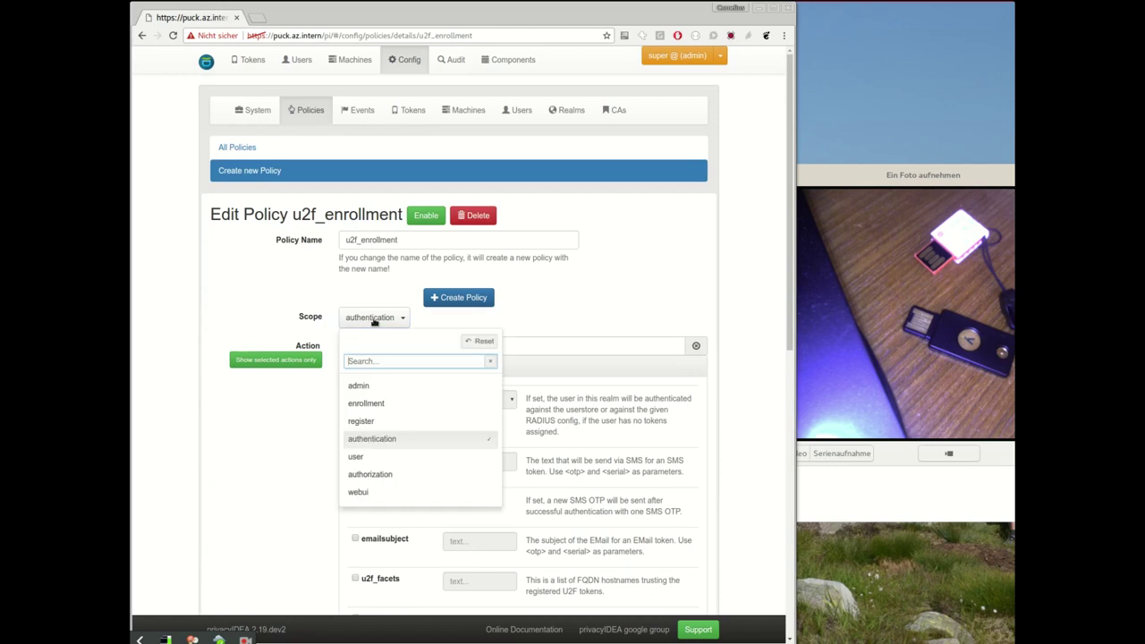
click(383, 475)
scroll(481, 283, down, 2)
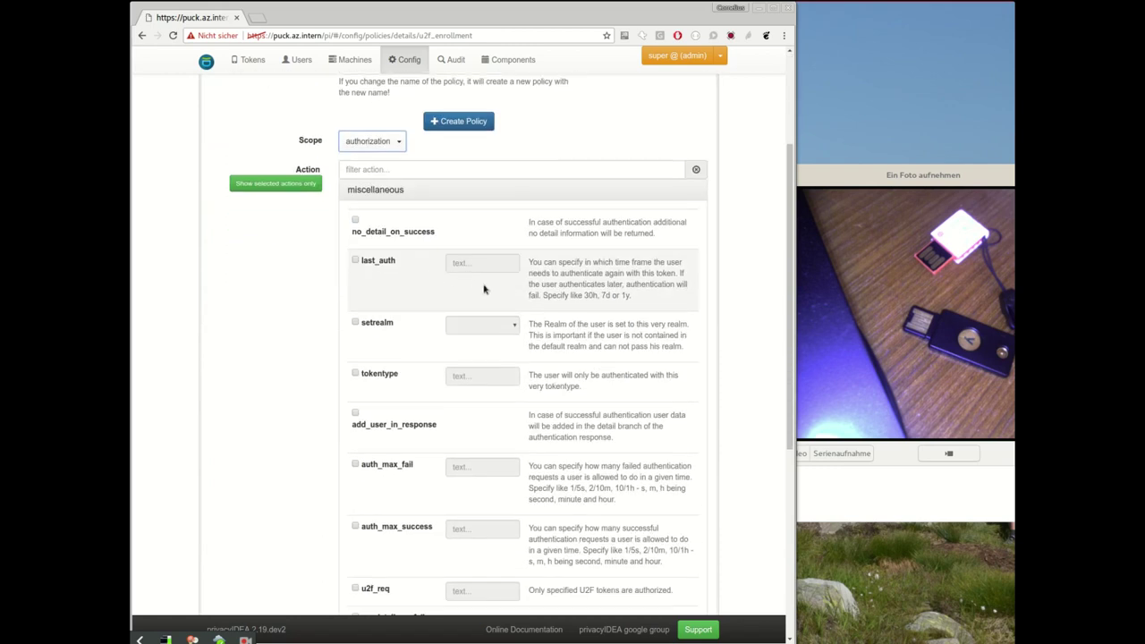
scroll(483, 288, down, 2)
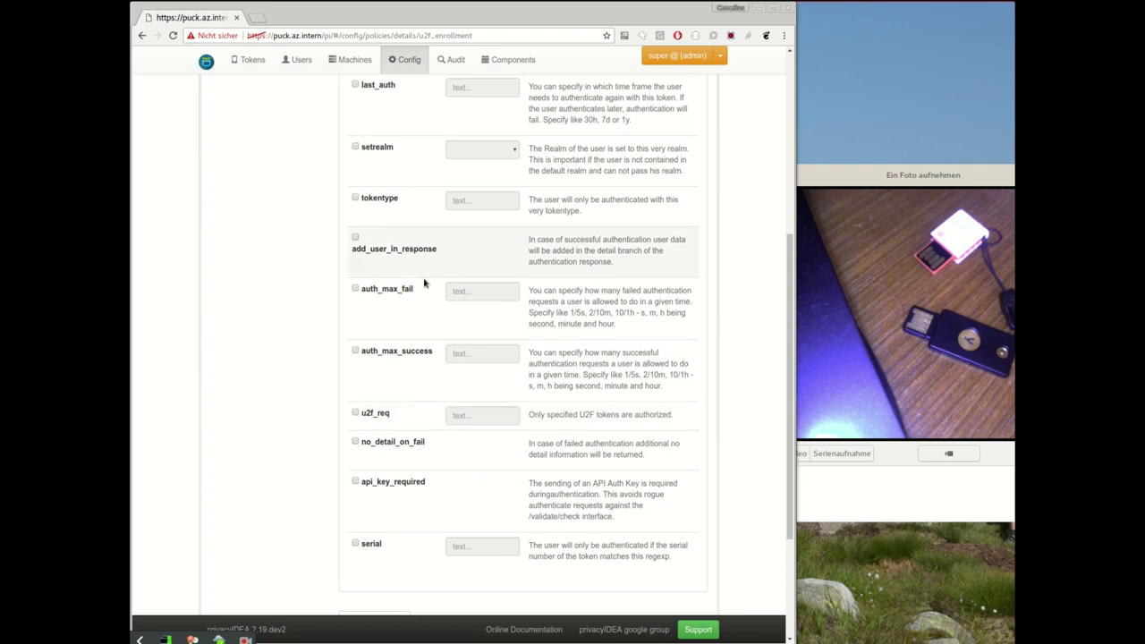
scroll(429, 322, up, 3)
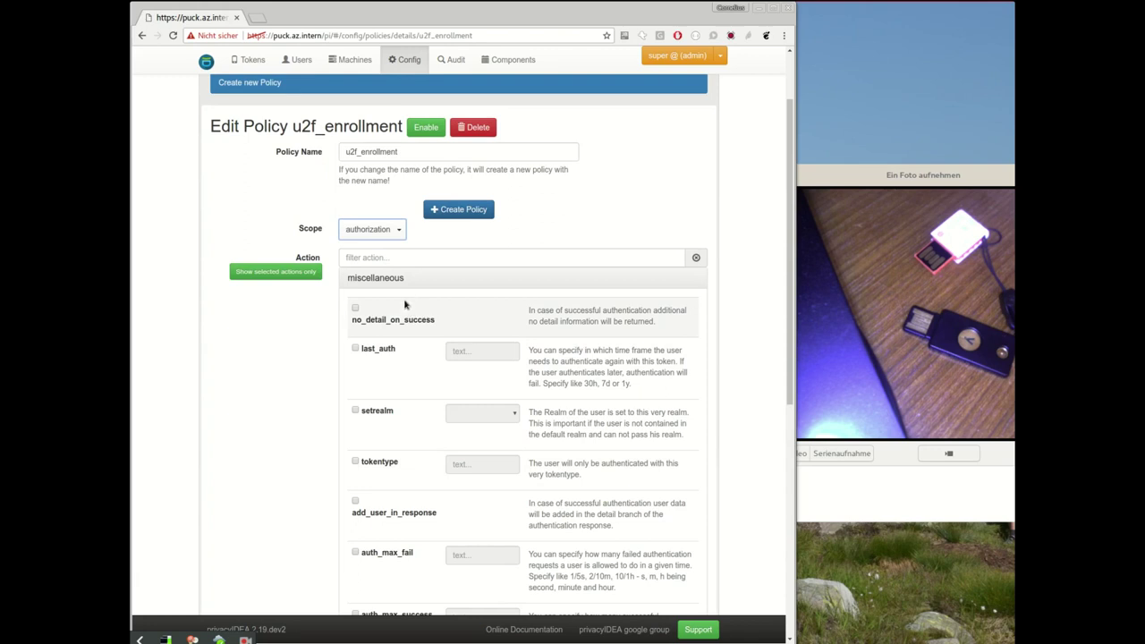
scroll(381, 309, up, 1)
Step: Set the u2f_enrollment policy scope back to enrollment
click(365, 315)
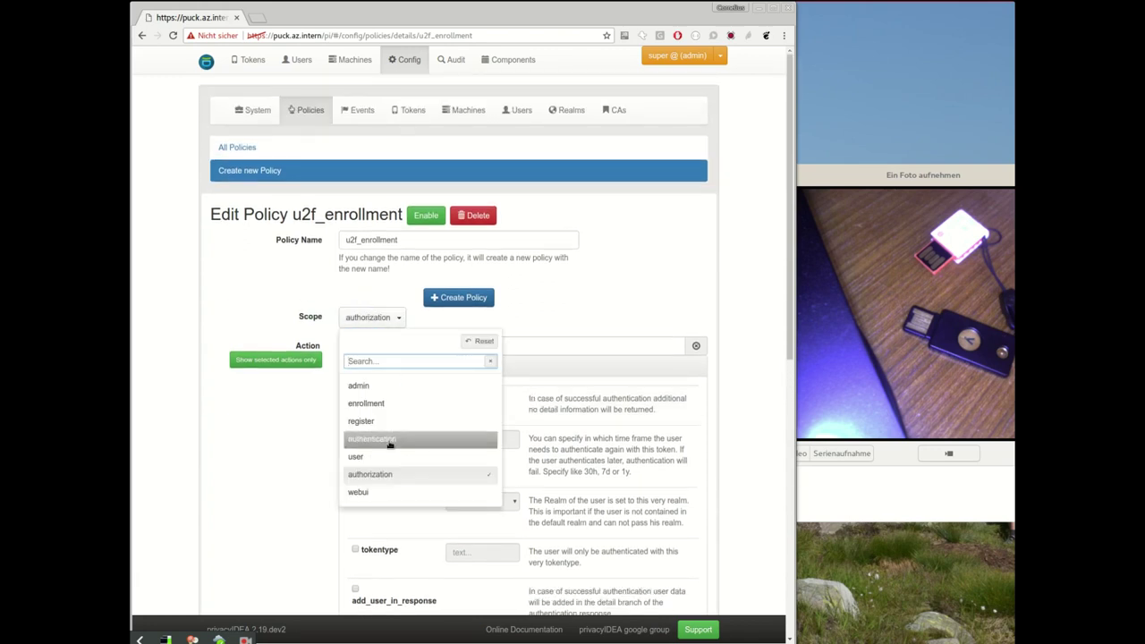
click(391, 403)
scroll(312, 310, down, 3)
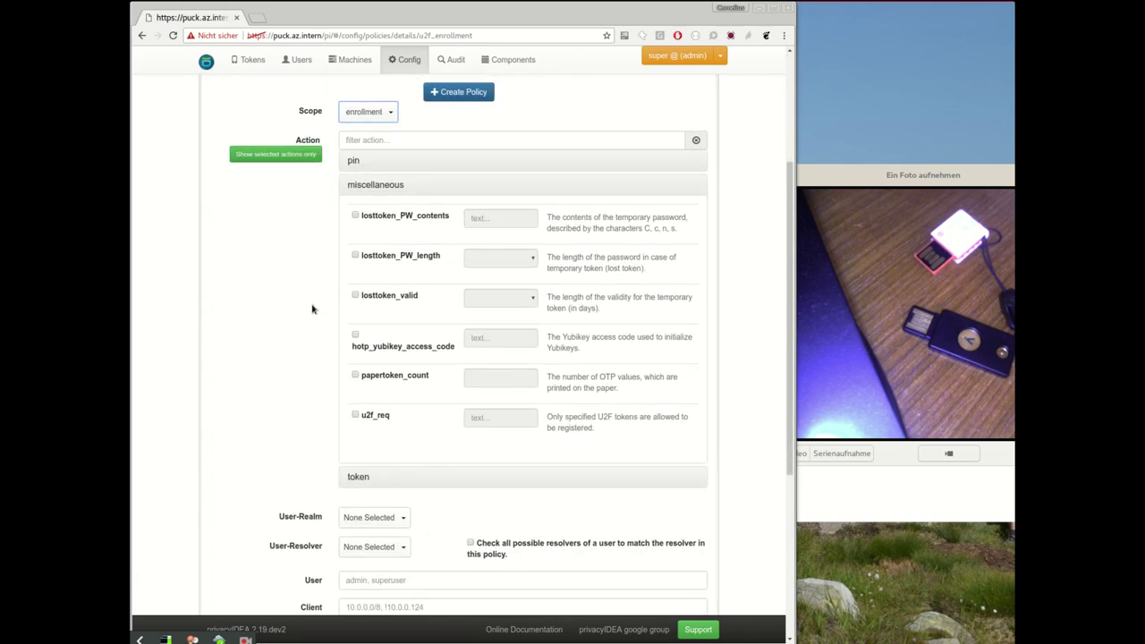
scroll(408, 229, up, 3)
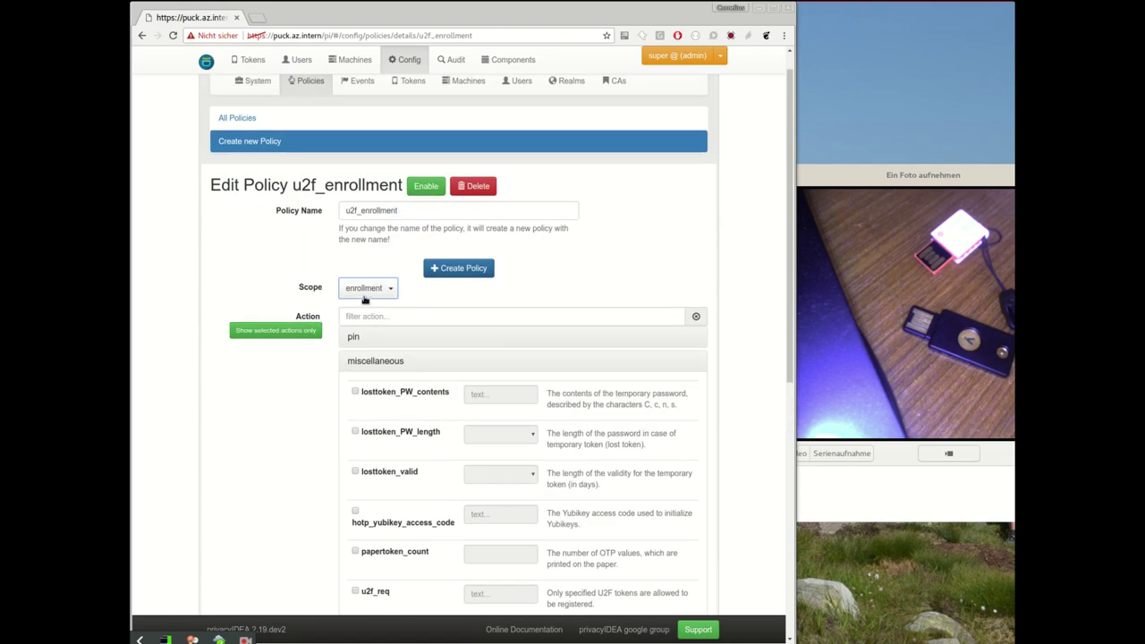
scroll(308, 318, down, 3)
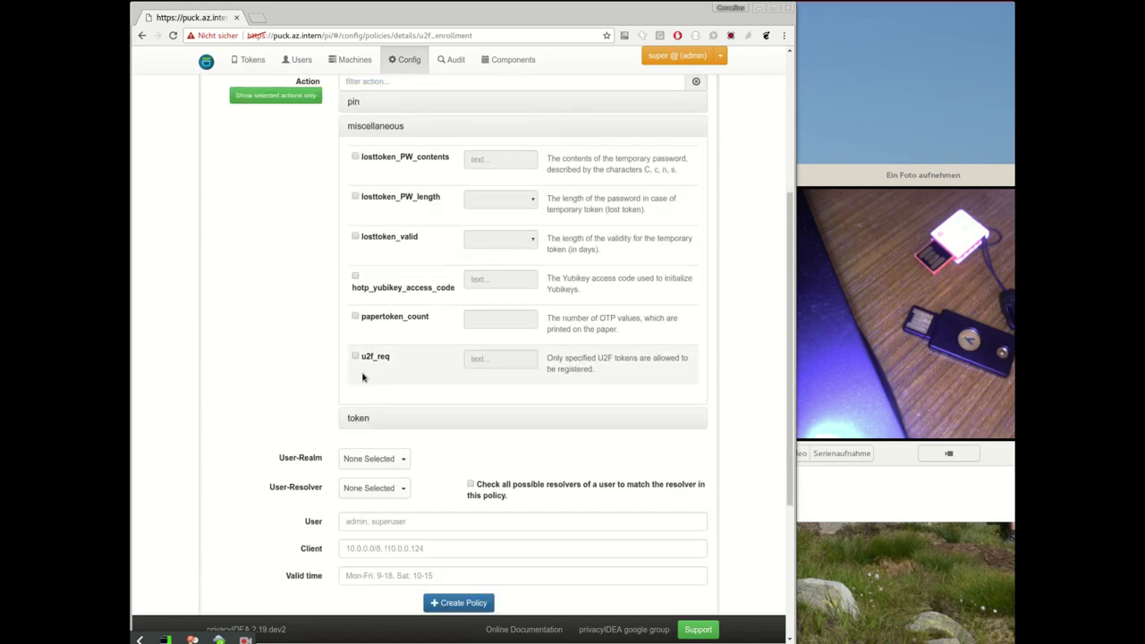
Step: Enable u2f_req with value subject/.*Yubico.*/ and save the policy
click(355, 356)
click(478, 357)
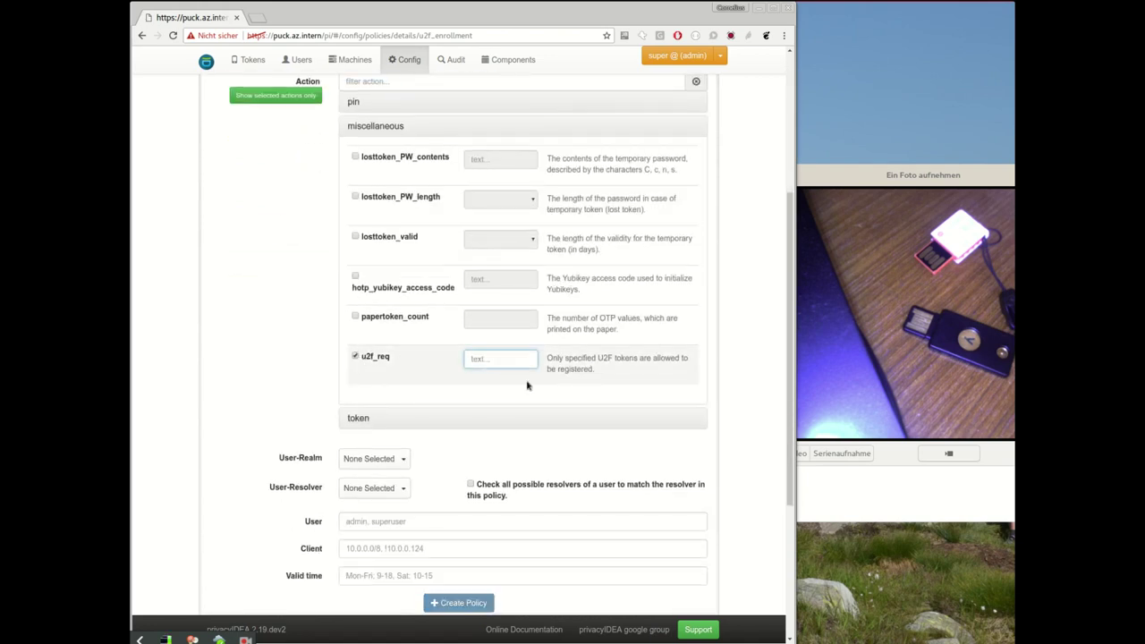
text(subject/.*Yub)
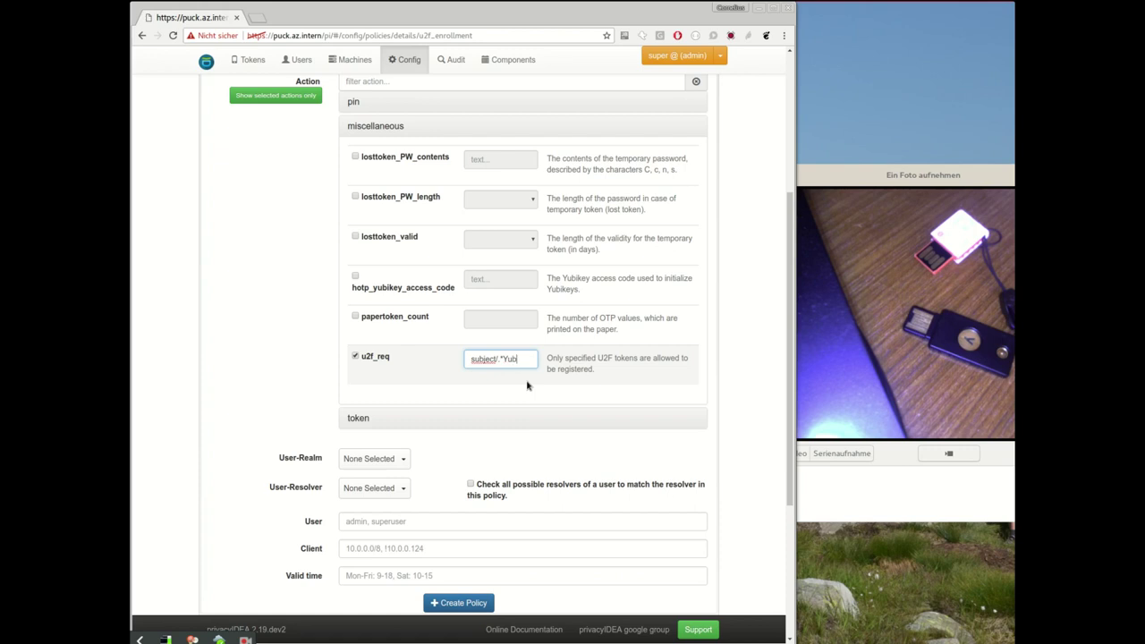
text(ico.*/)
scroll(501, 369, up, 5)
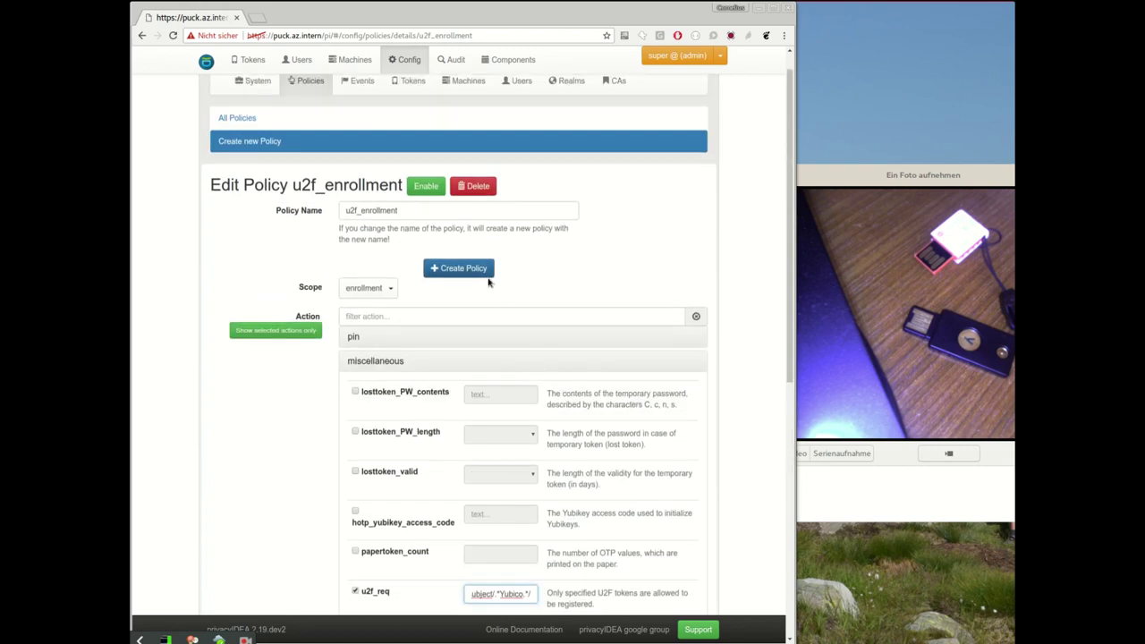
click(484, 275)
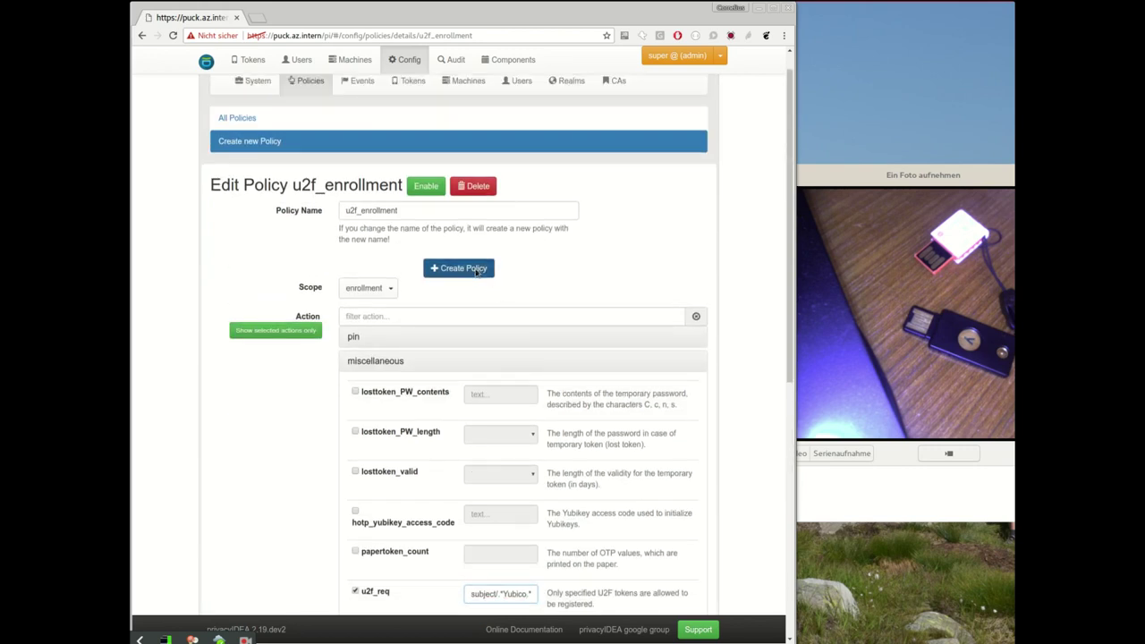
scroll(332, 402, down, 10)
scroll(355, 288, up, 10)
Step: Delete tokens U2F000055B3 and U2F00011EA5, leaving 11 tokens listed
click(248, 59)
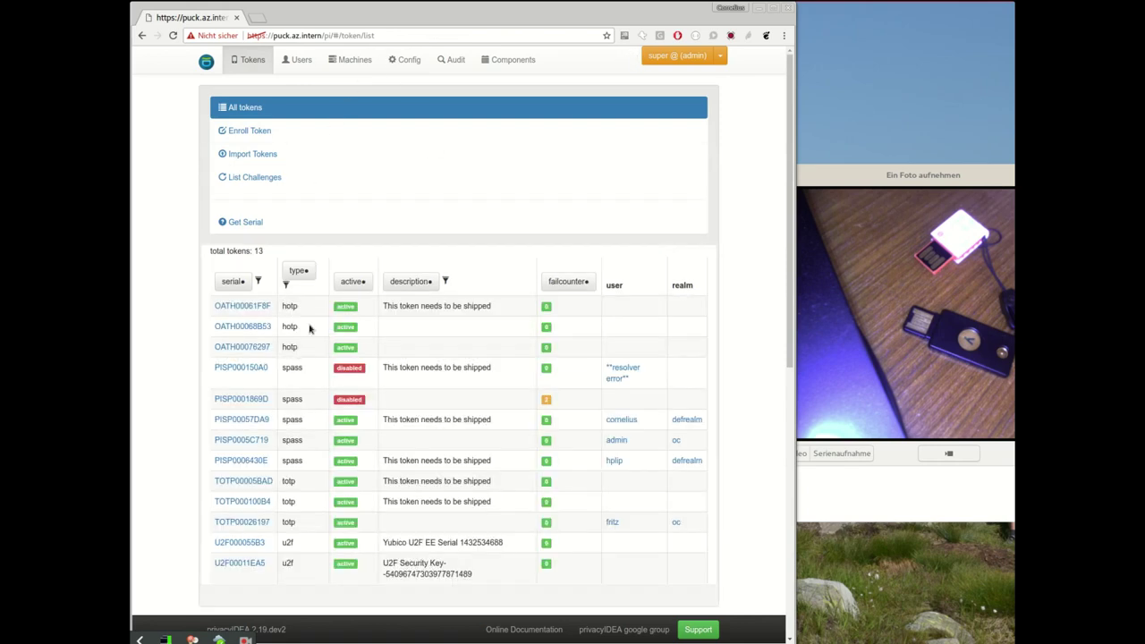
click(242, 542)
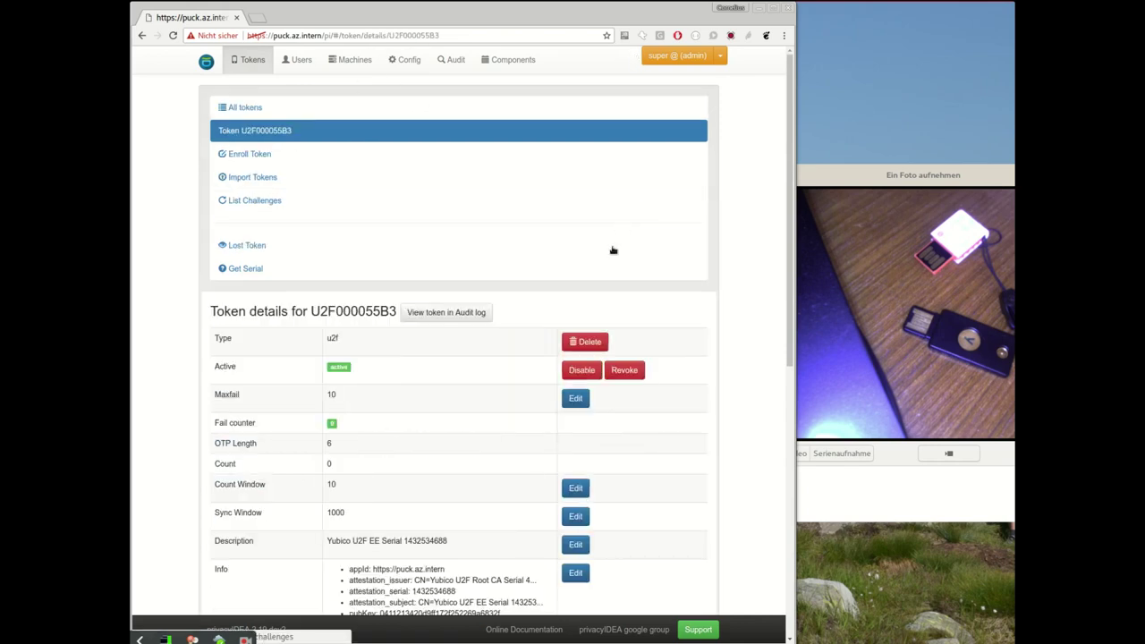
key(alt+Left)
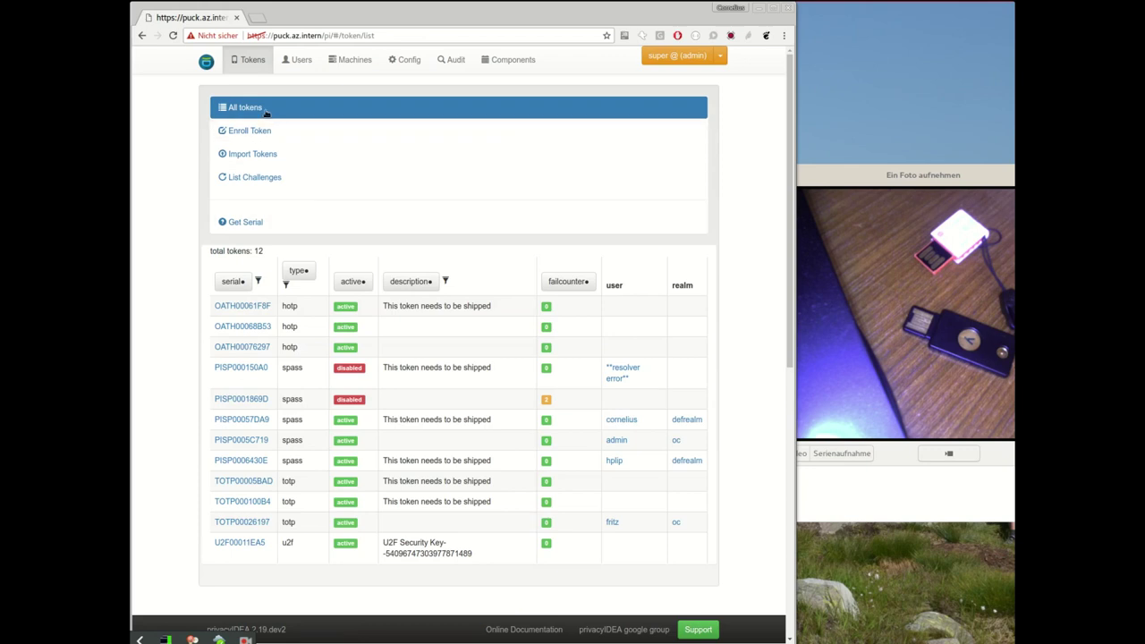
click(249, 542)
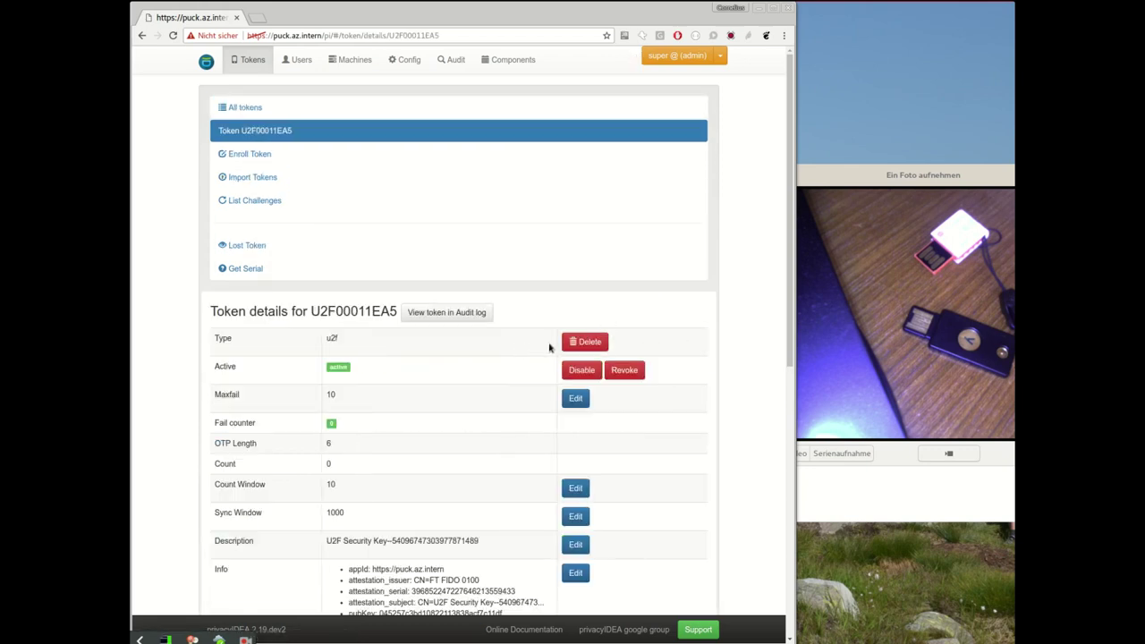
key(alt+Left)
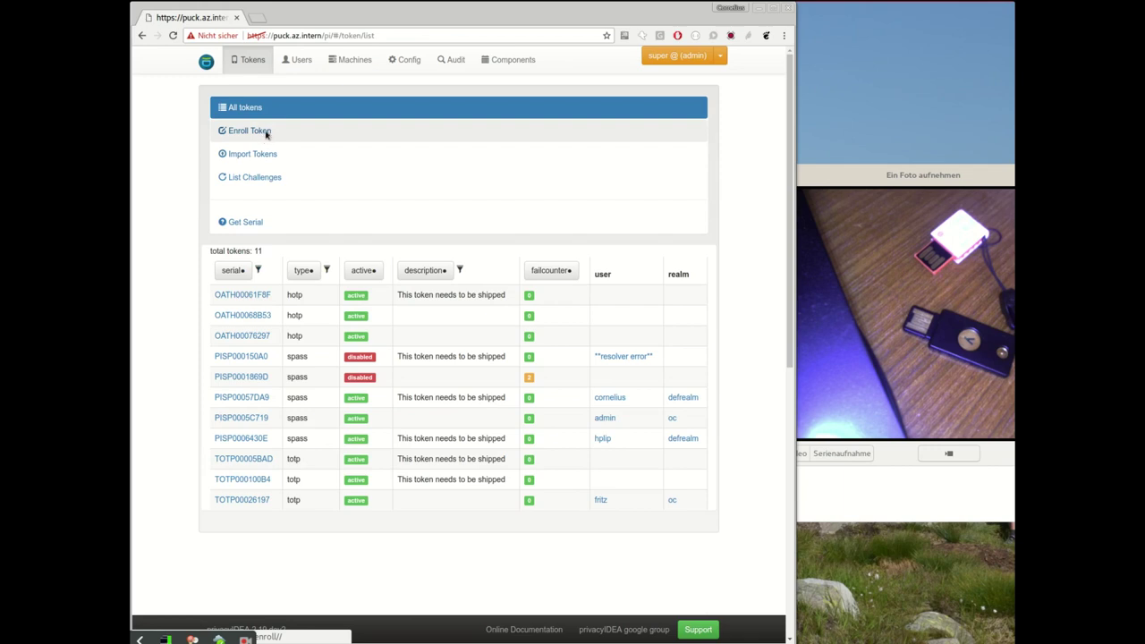
Step: Enroll the YubiKey as a new U2F token, U2F000041FA
click(266, 133)
click(289, 288)
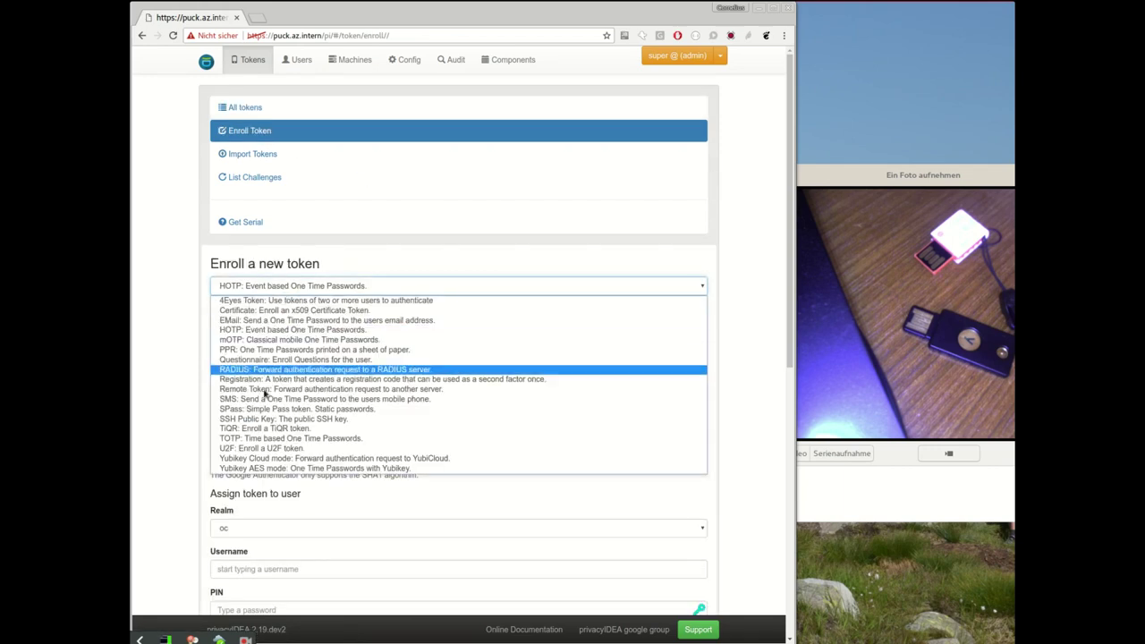
click(268, 448)
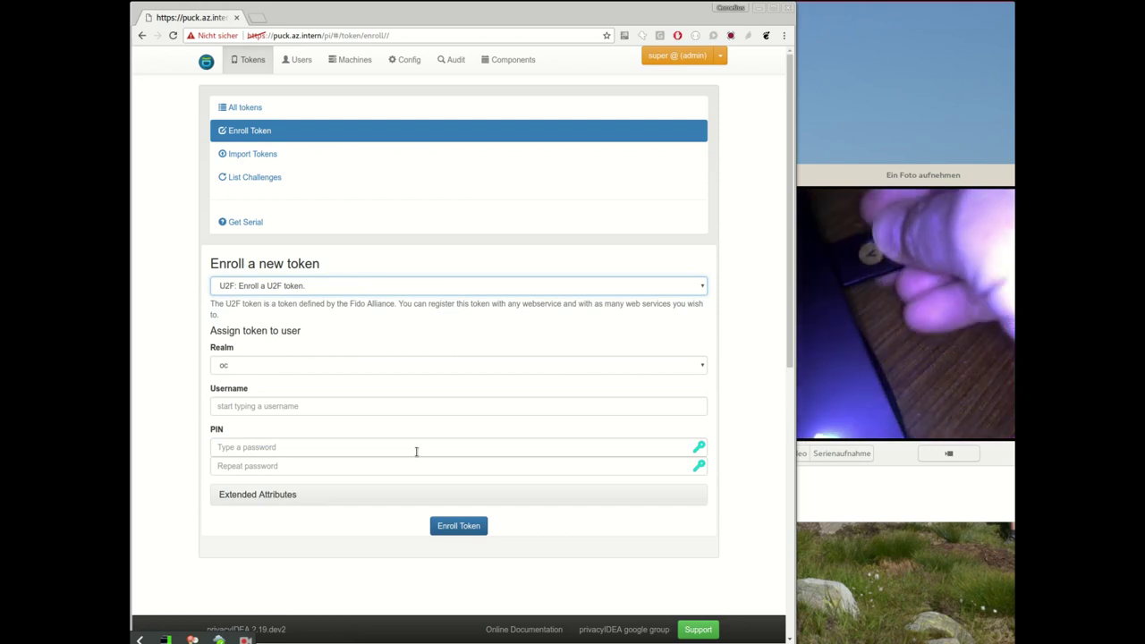
click(440, 525)
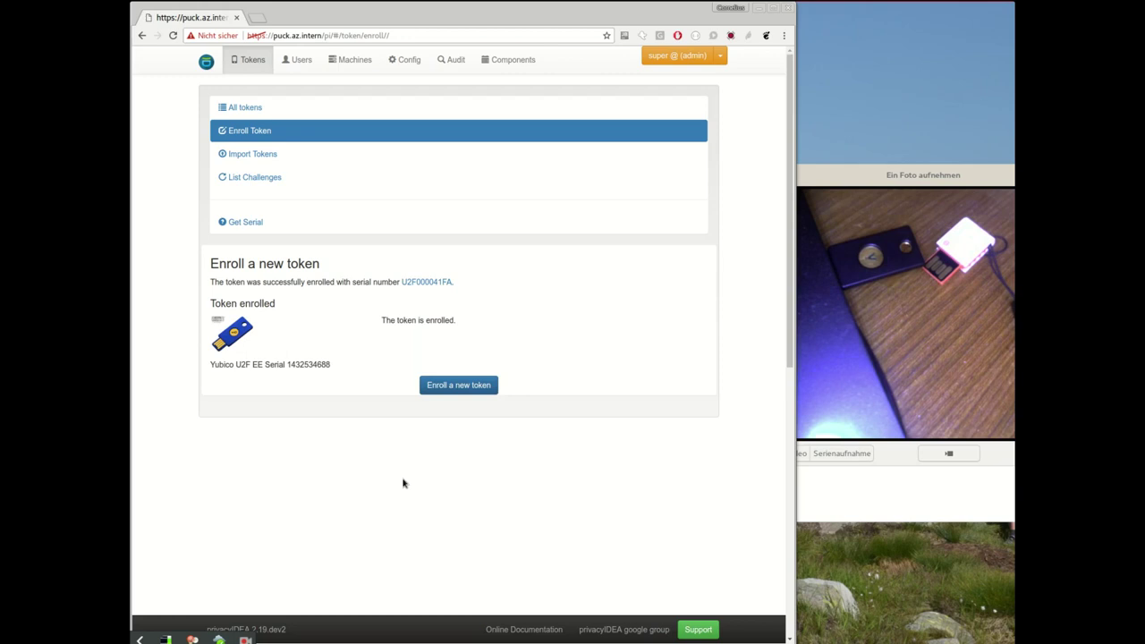
Step: Show U2F000041FA's details and highlight 'Yubico' in its attestation subject
click(435, 283)
scroll(436, 308, down, 5)
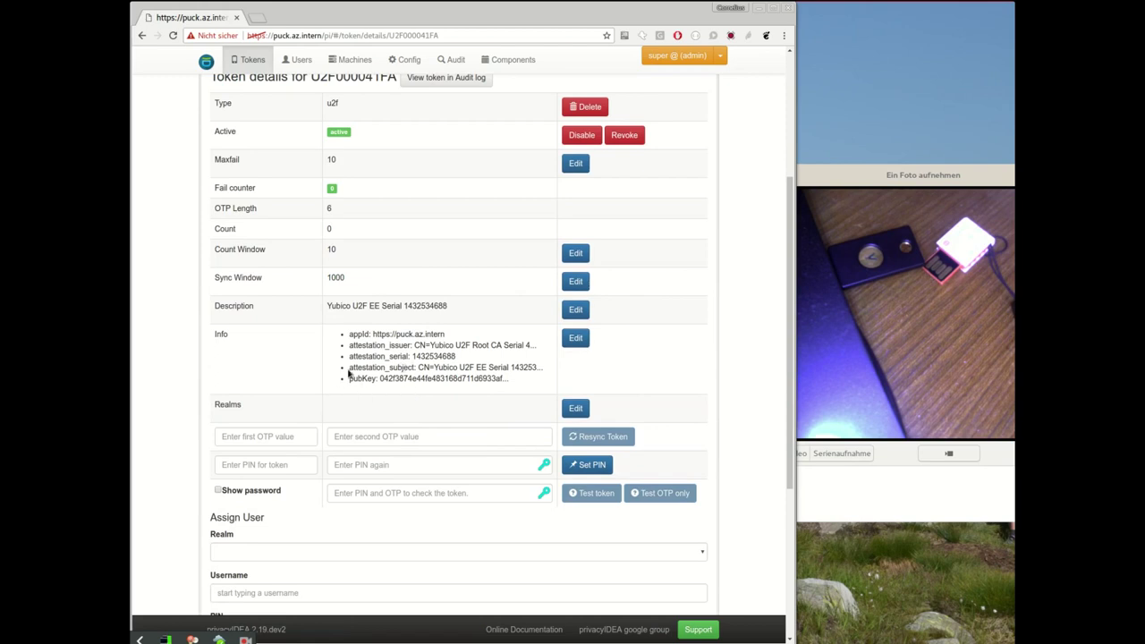
double_click(445, 371)
scroll(539, 395, up, 1)
scroll(314, 197, up, 3)
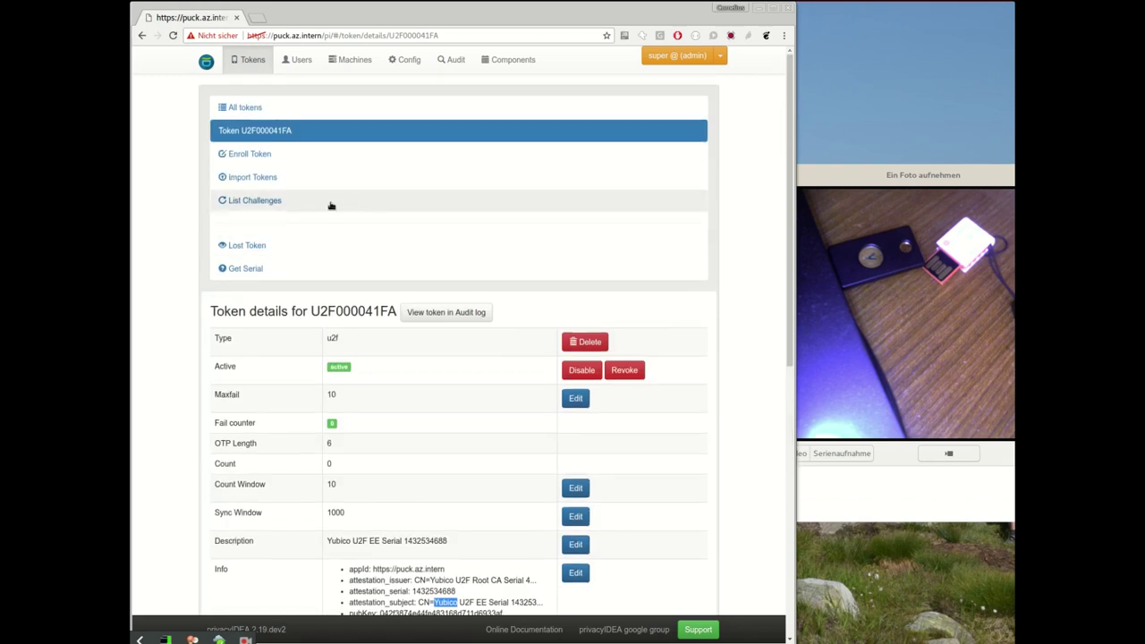
scroll(250, 170, down, 3)
scroll(188, 146, up, 3)
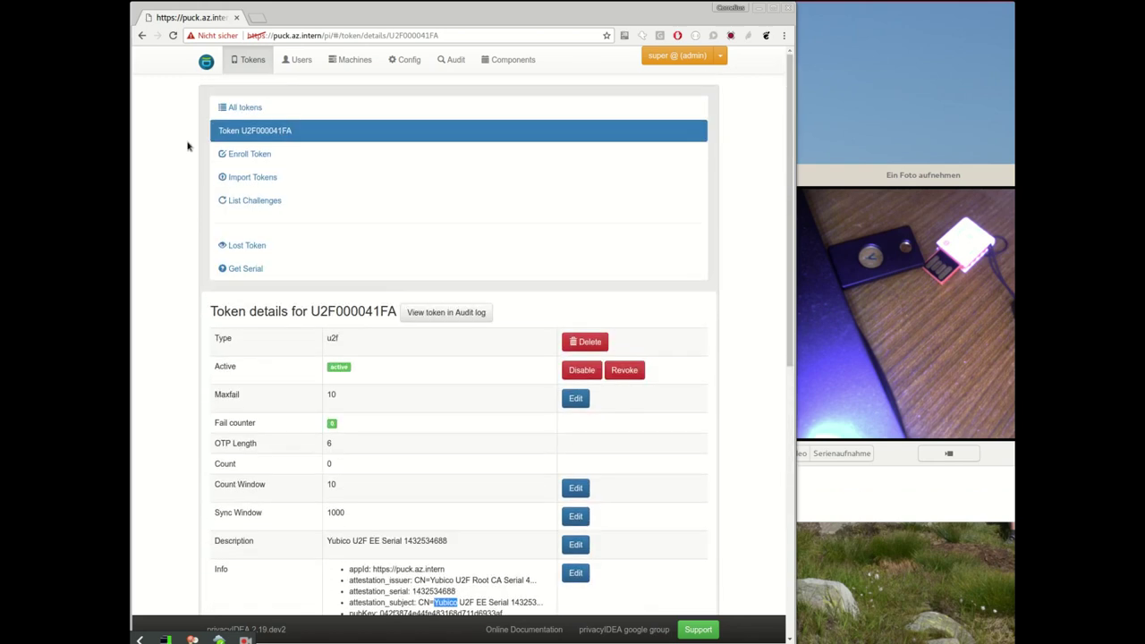
Step: Try enrolling the non-Yubico key as another U2F token under the Yubico-only policy
click(237, 157)
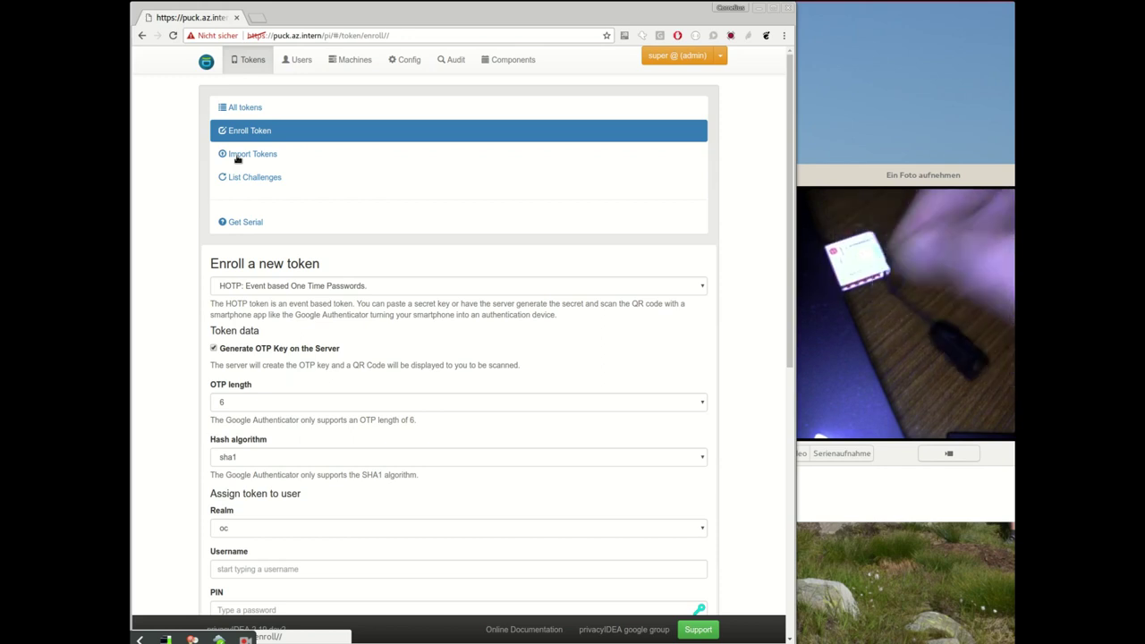
scroll(328, 289, down, 3)
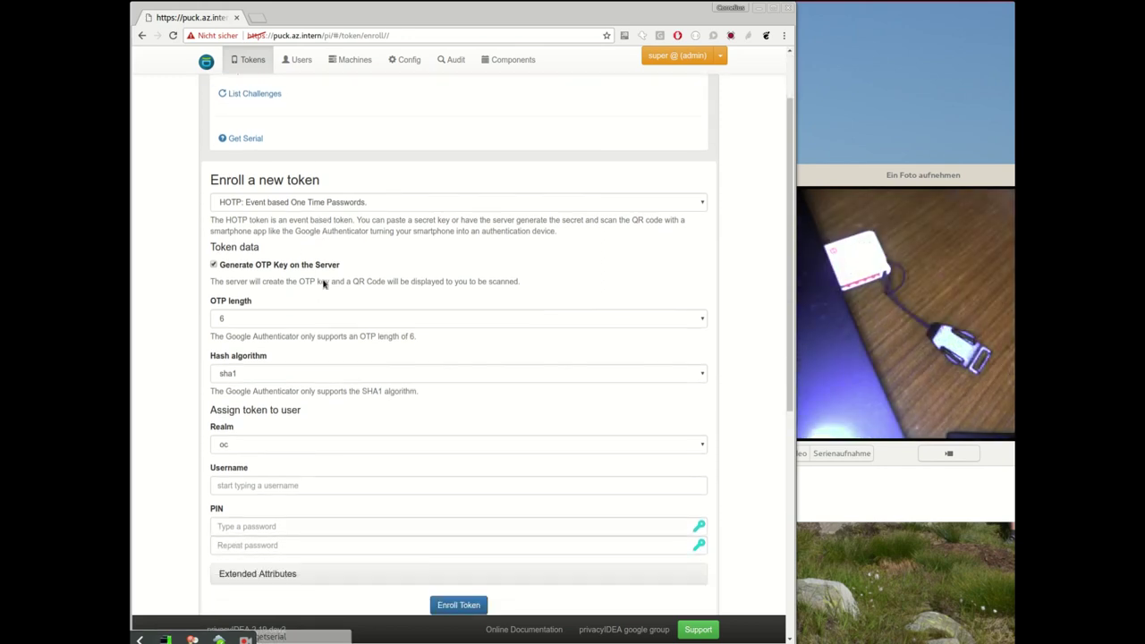
scroll(343, 259, up, 2)
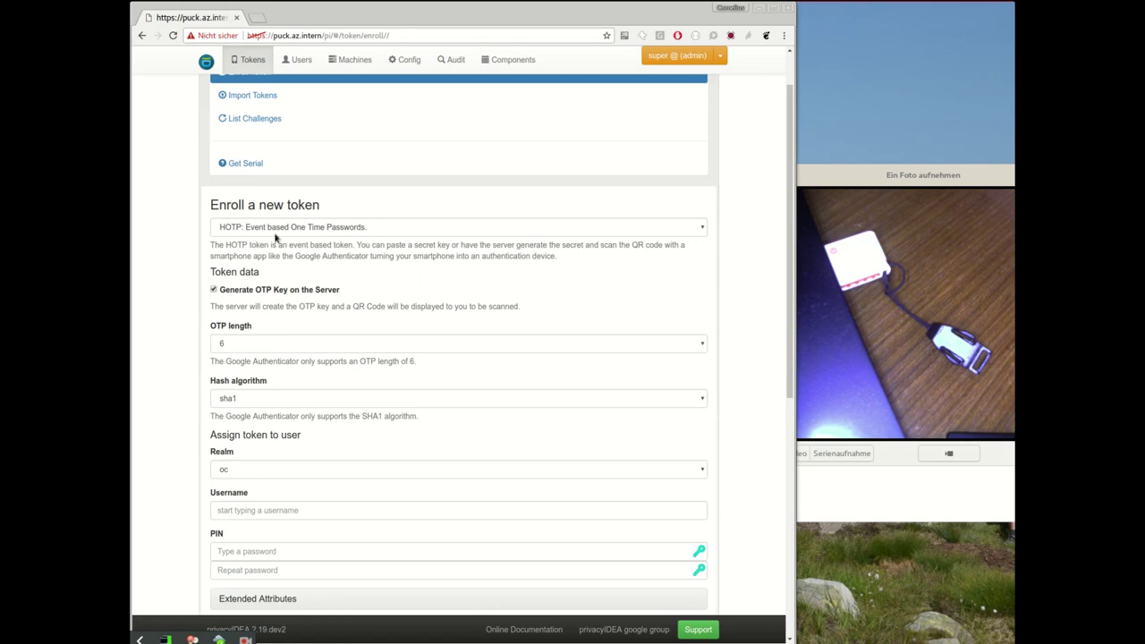
click(275, 231)
click(260, 390)
scroll(261, 391, down, 3)
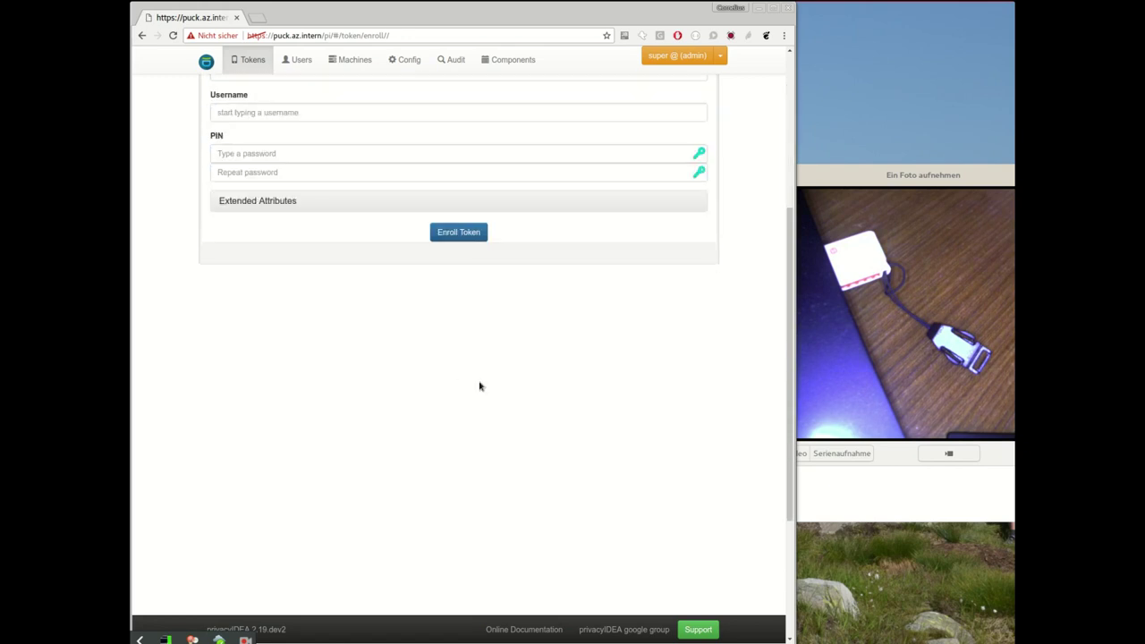
click(459, 230)
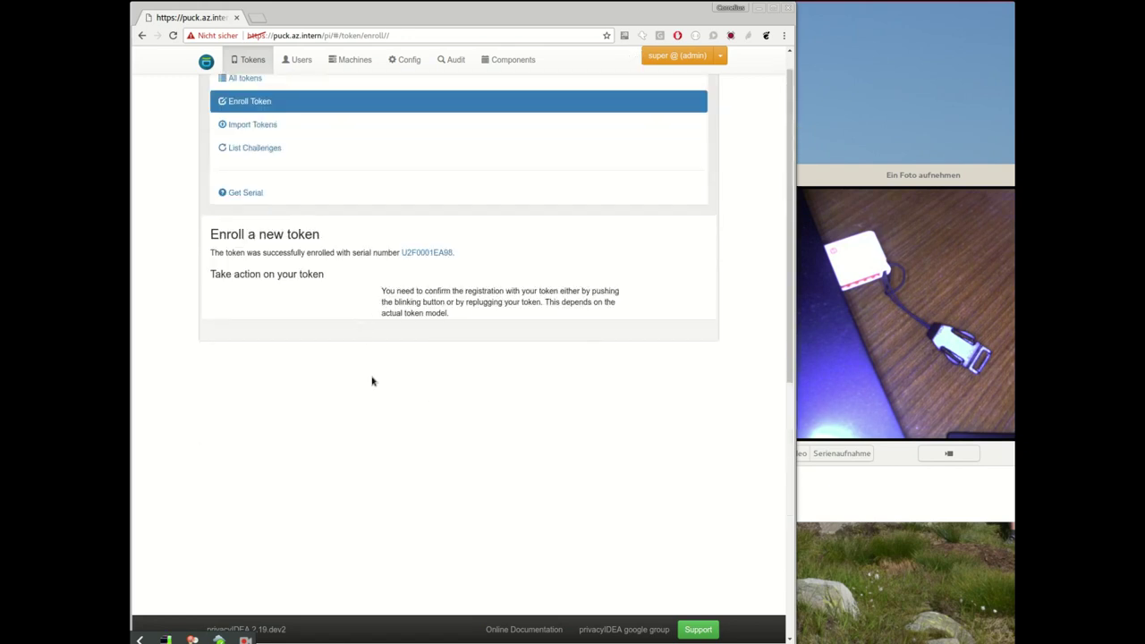